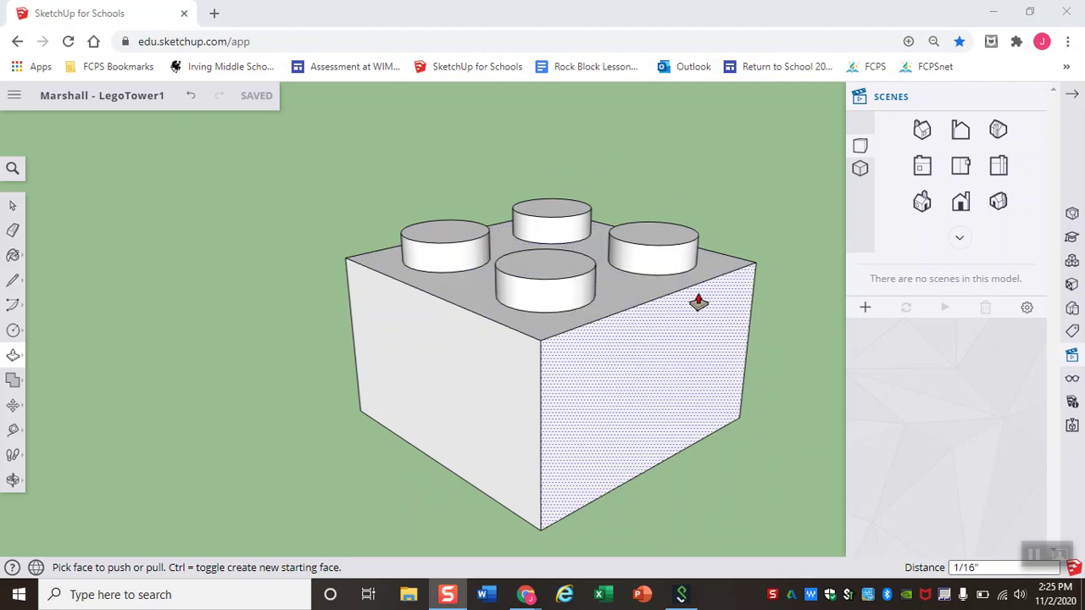
Step: View the 2x2 brick from Top, zoomed out and shifted right to leave space on the left
left_click(966, 172)
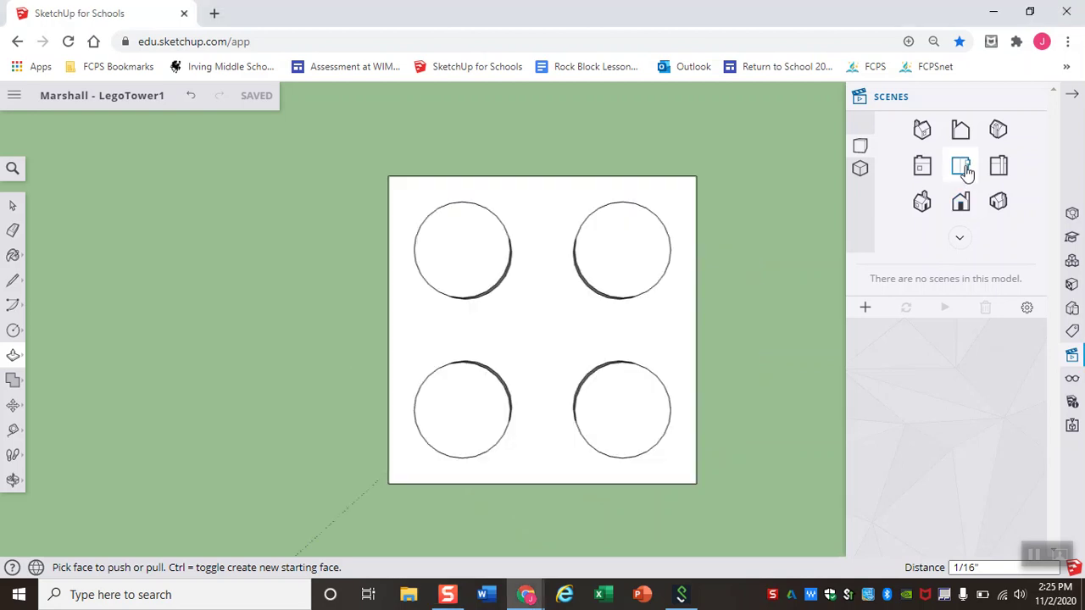
scroll(415, 277, "down", 3)
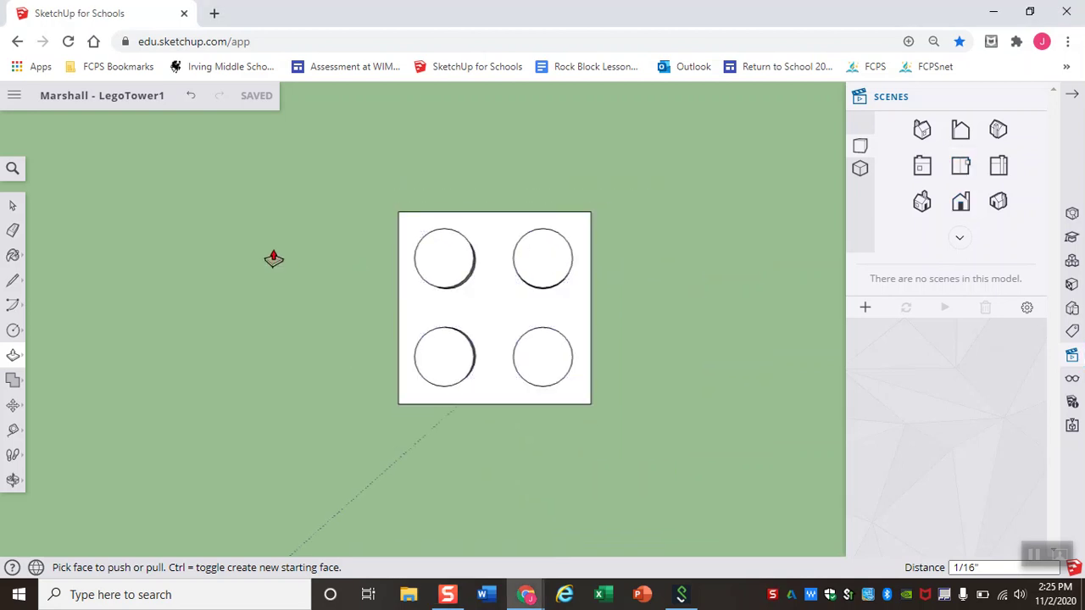
middle_click_drag(273, 259, 434, 293, "shift")
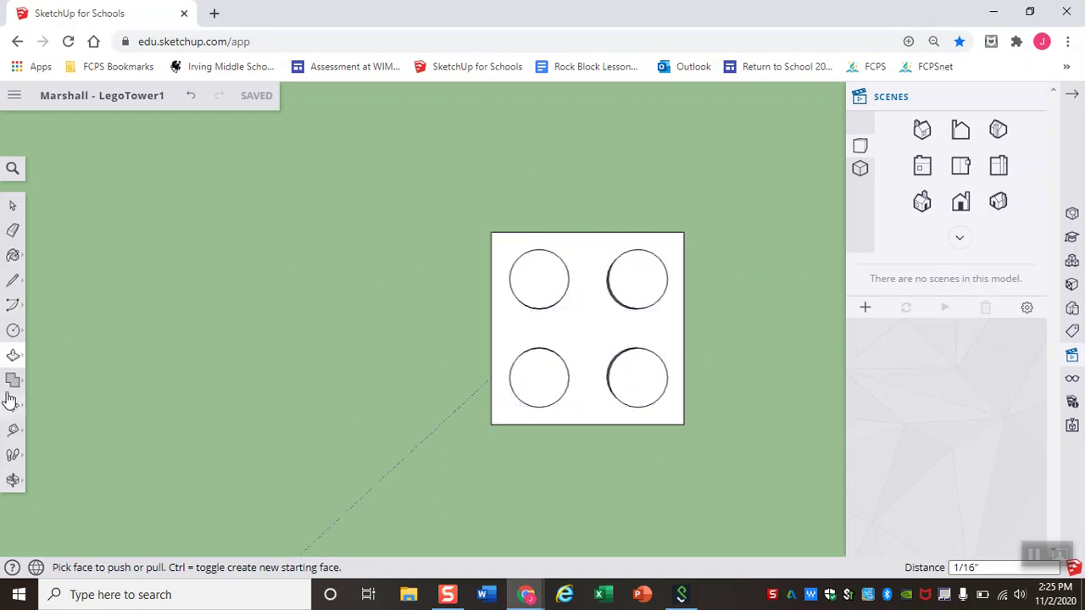
left_click(14, 331)
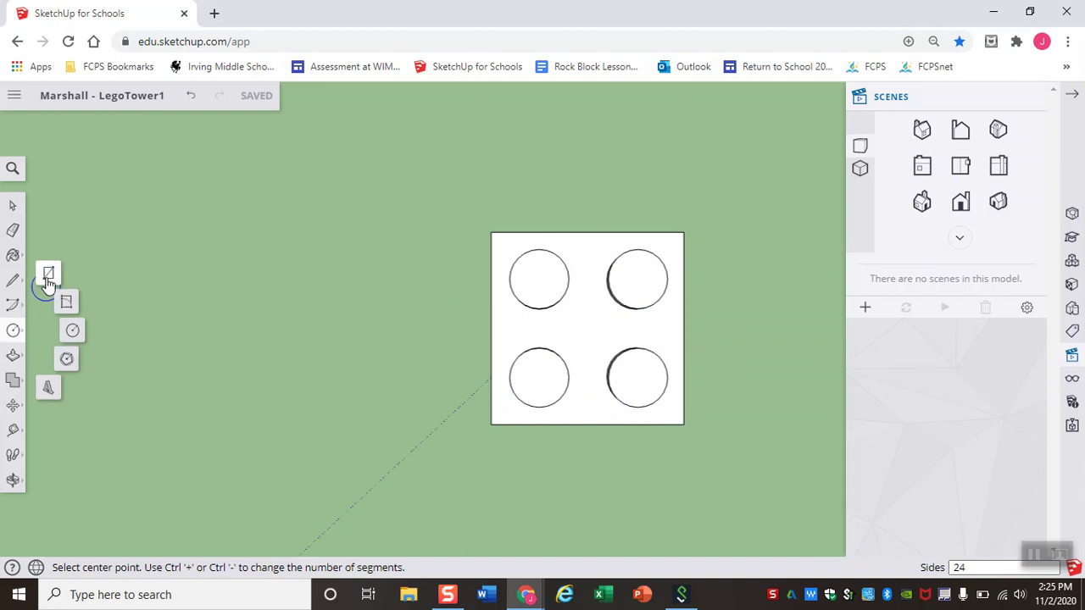
left_click(48, 277)
left_click(347, 250)
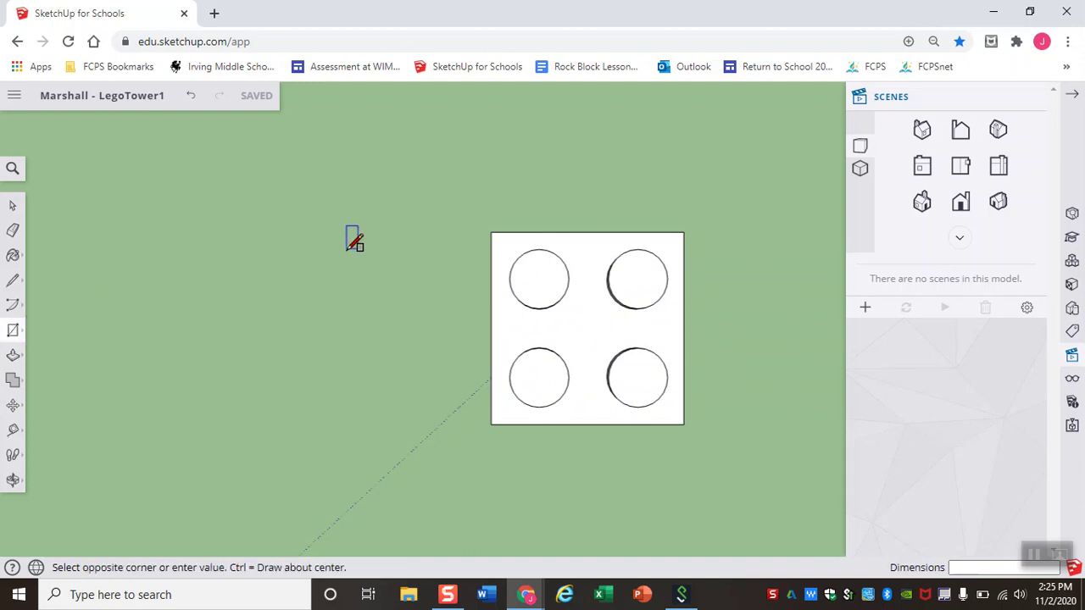
left_click(434, 430)
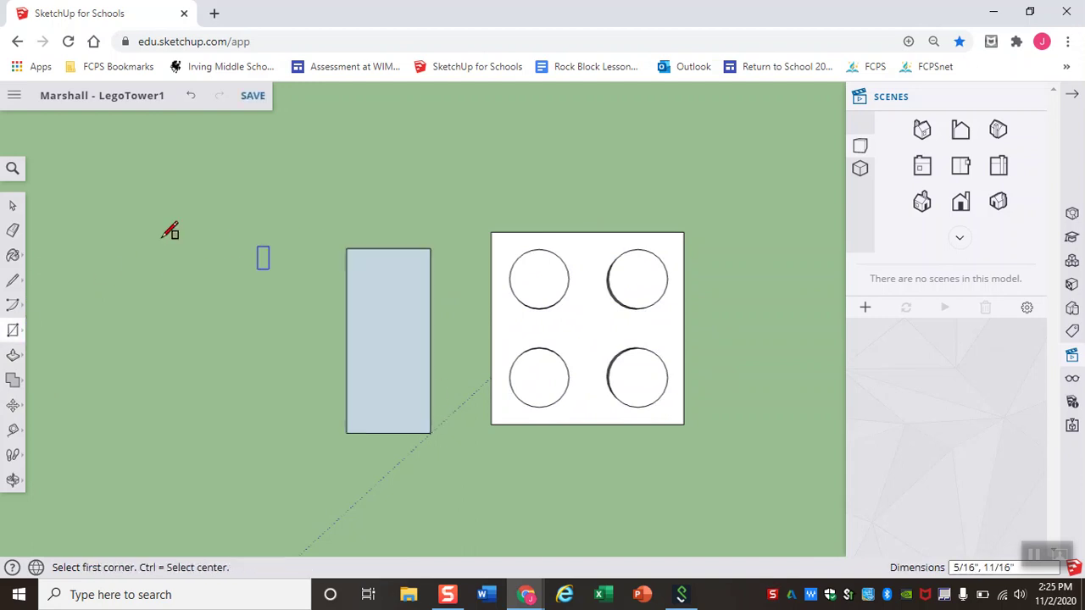
left_click(14, 432)
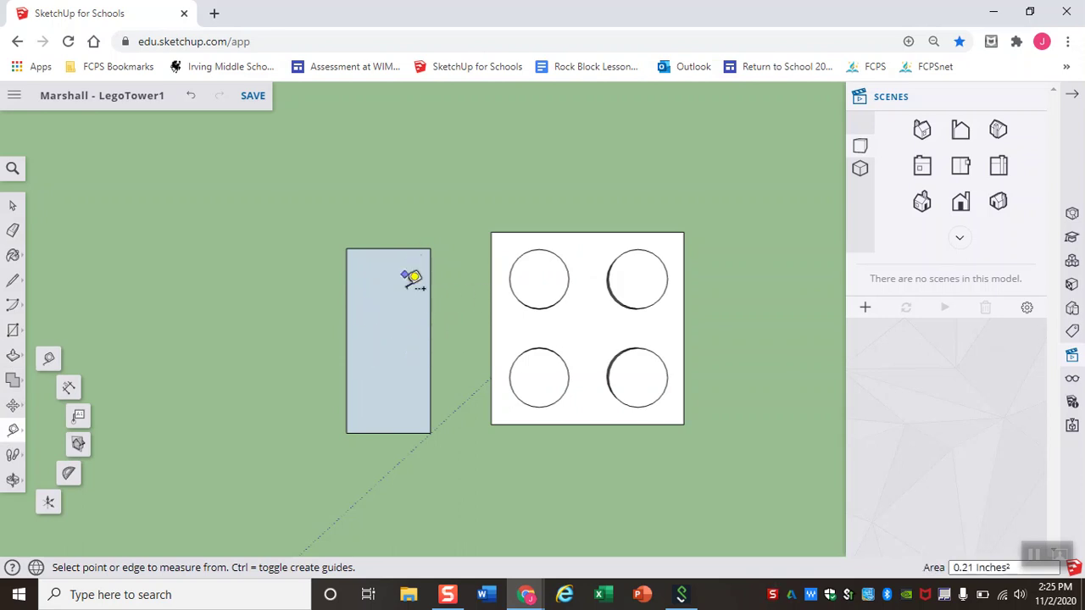
key("ctrl+z")
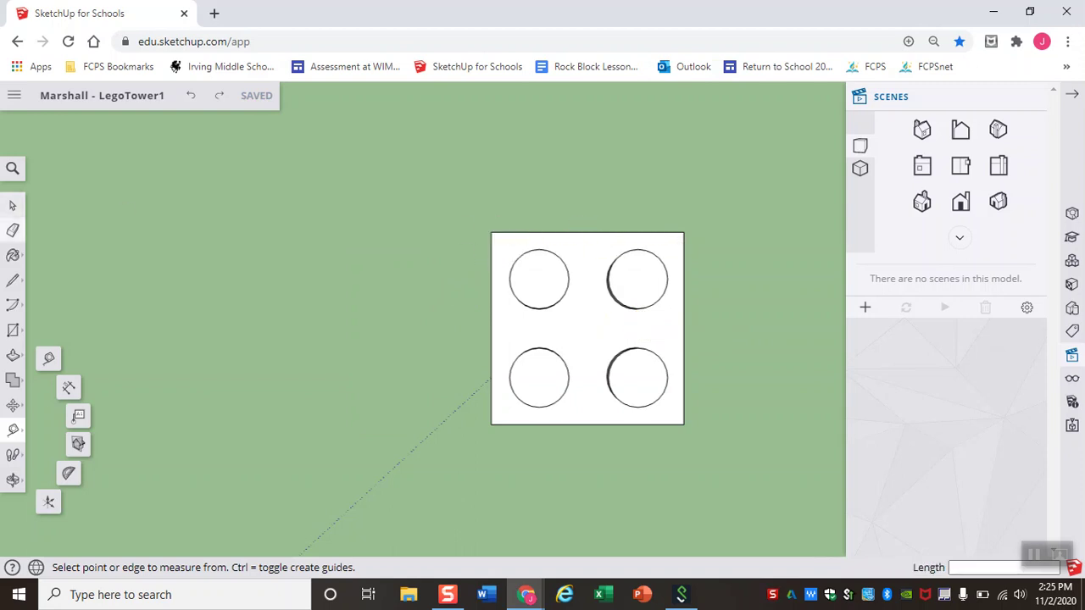
Step: With the Select tool, window-select the brick's two left studs, then clear the selection
left_click(13, 205)
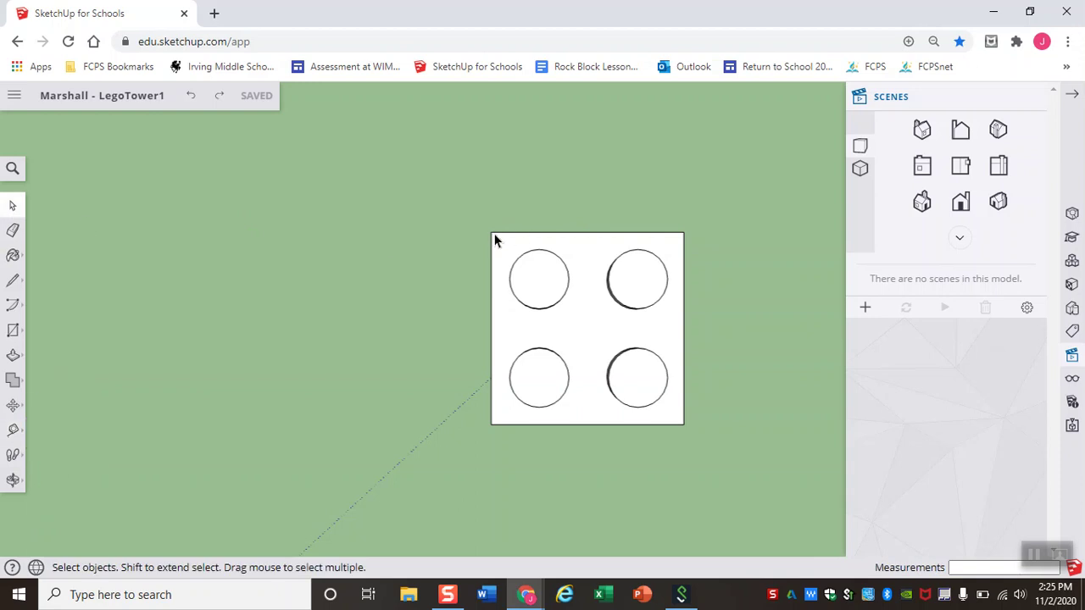
left_click_drag(471, 218, 588, 443)
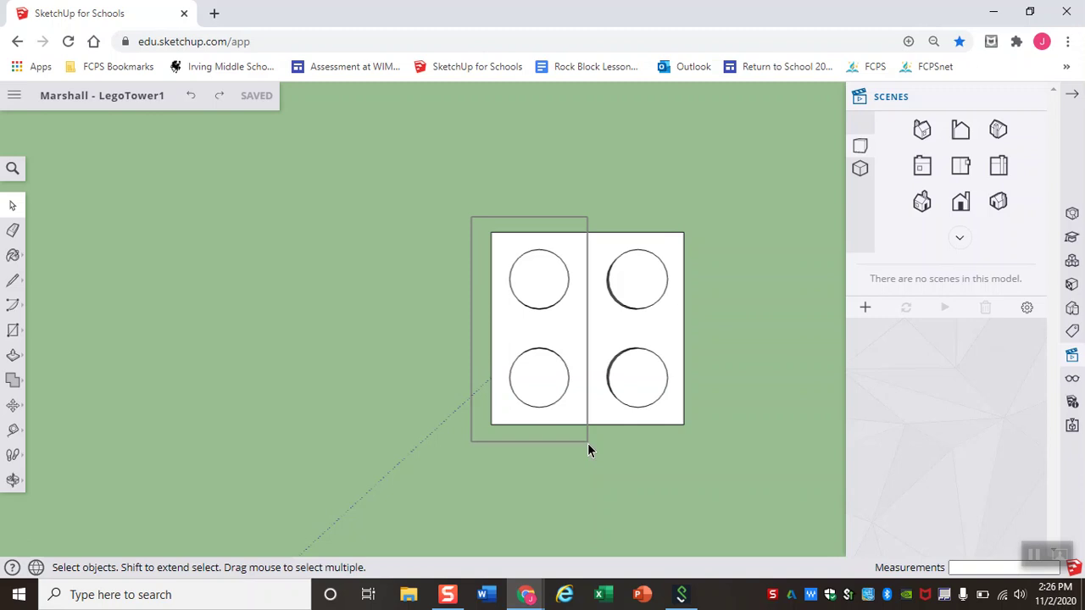
left_click_drag(587, 449, 587, 449)
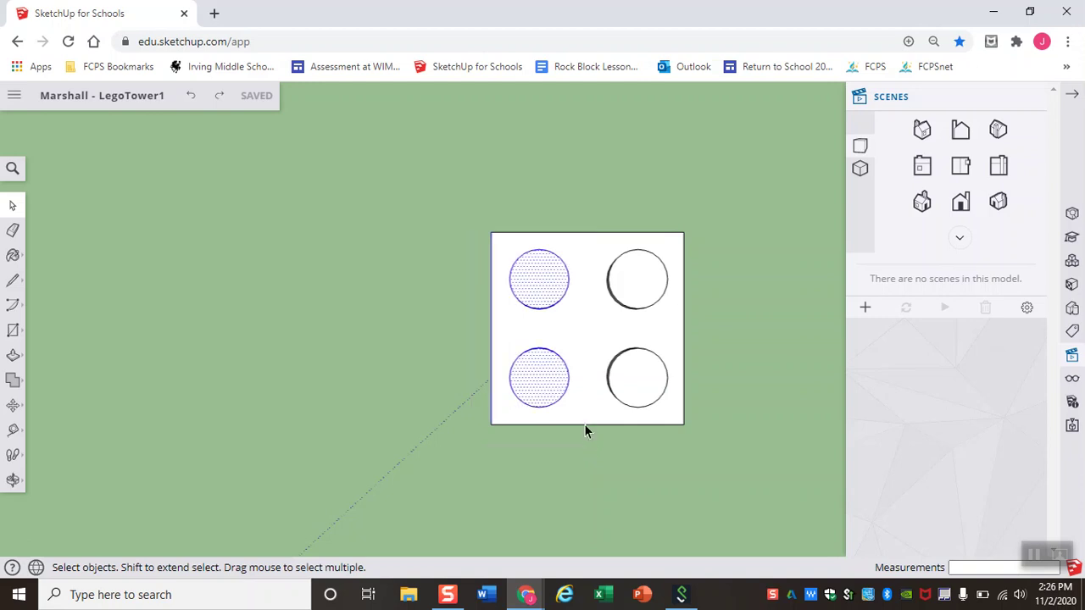
left_click(400, 343)
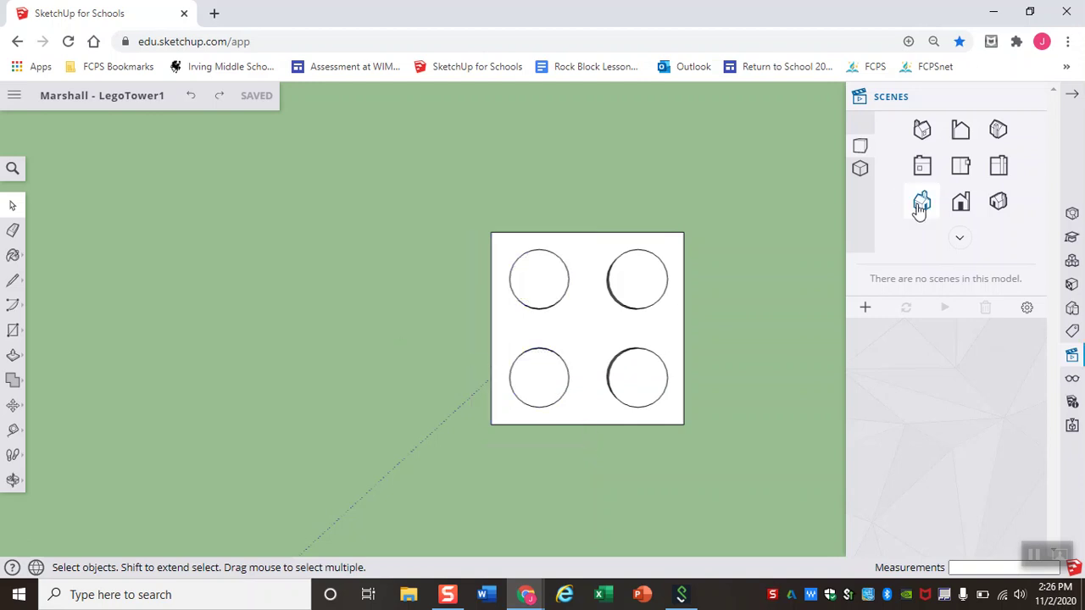
scroll(566, 329, "down", 1)
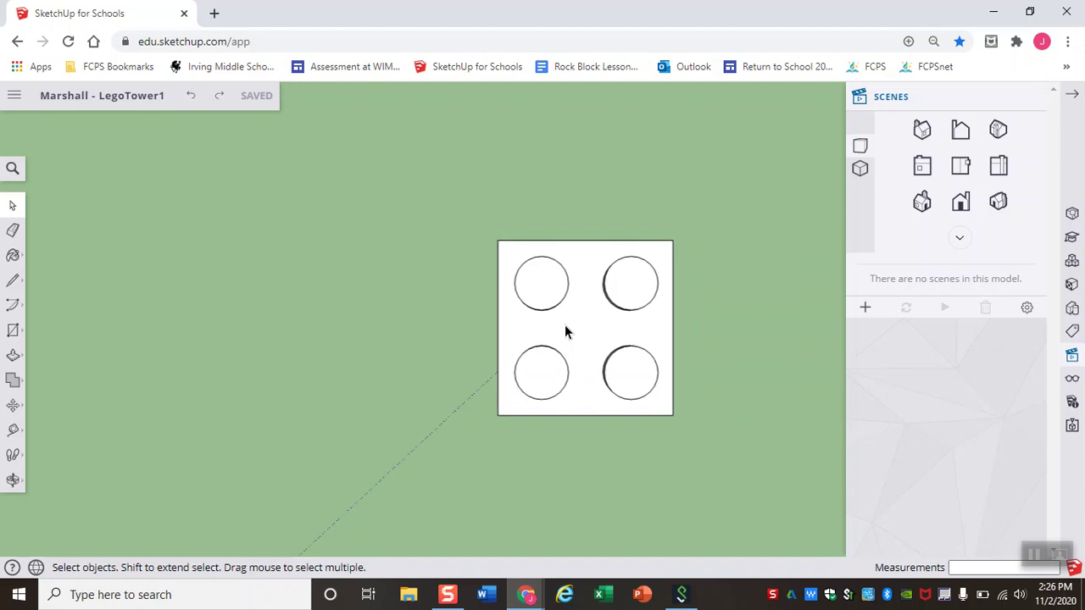
Step: Switch to Iso view and window-select the whole brick, then deselect it
left_click(924, 206)
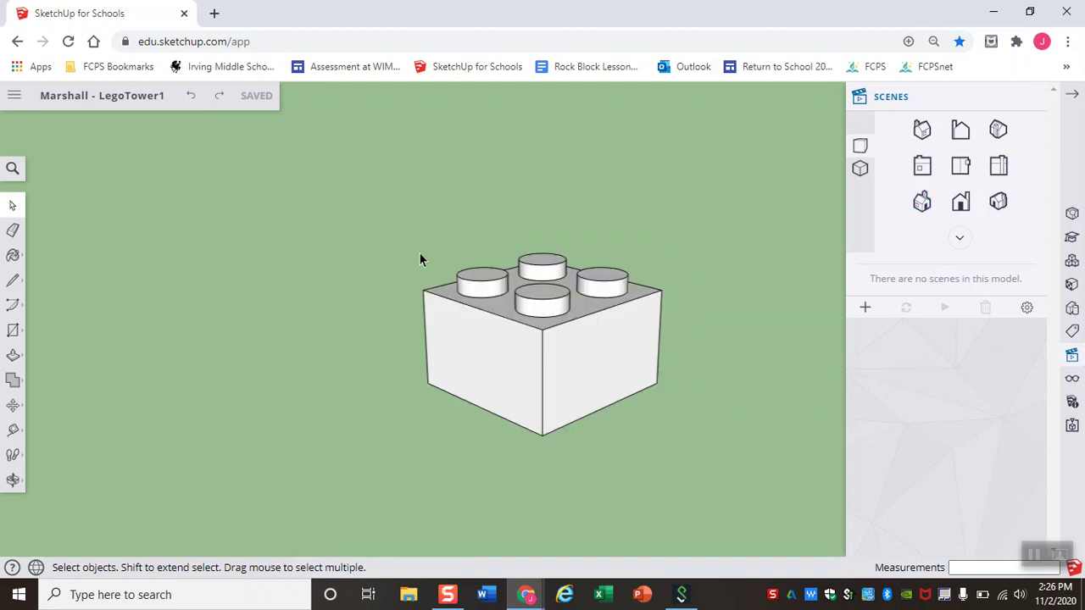
left_click_drag(368, 190, 711, 455)
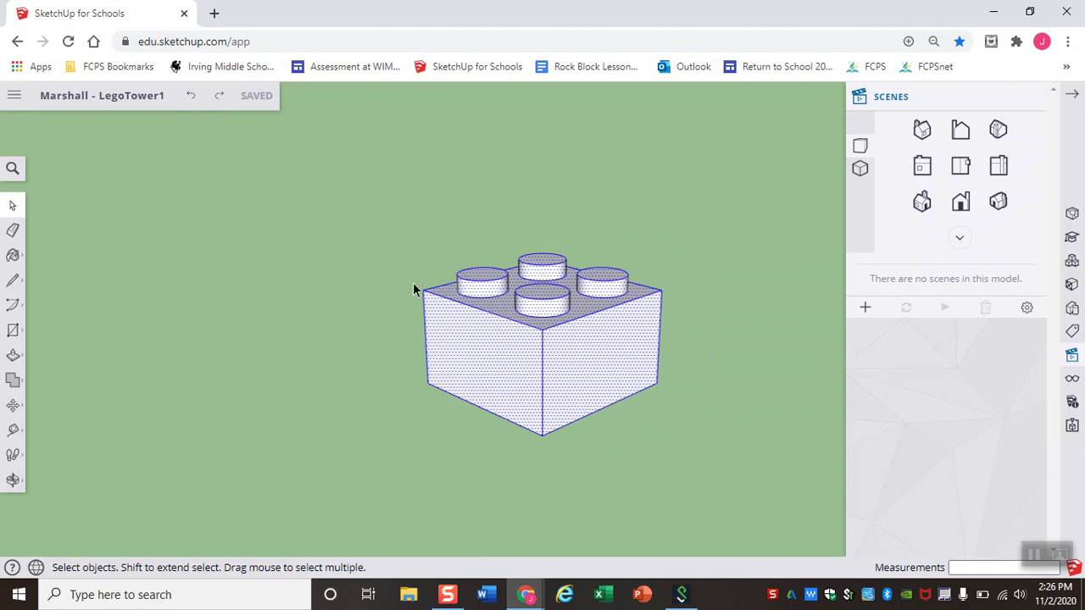
left_click(407, 225)
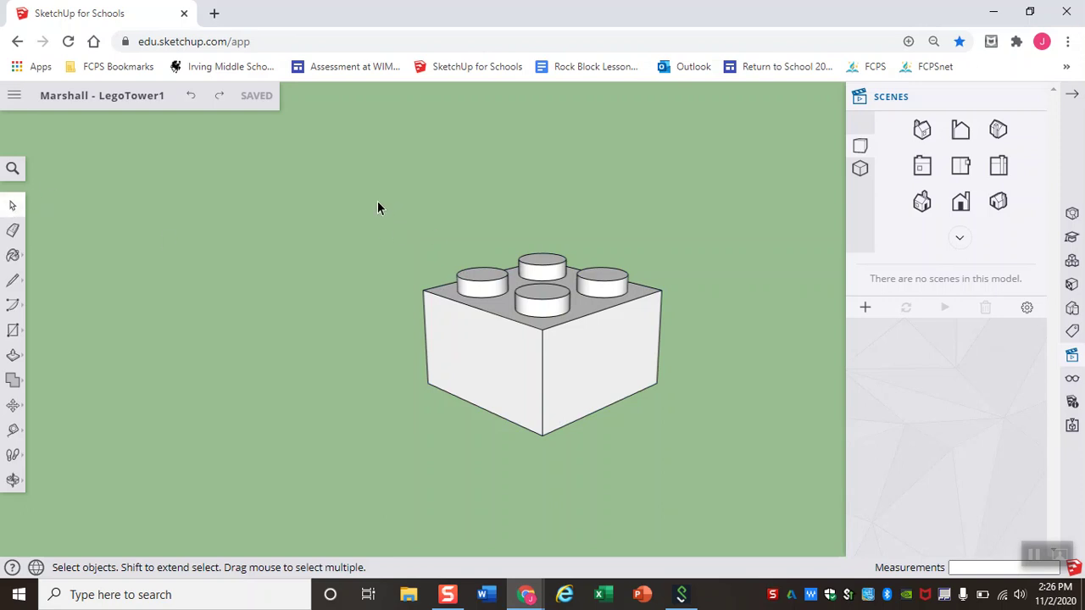
left_click_drag(377, 201, 713, 468)
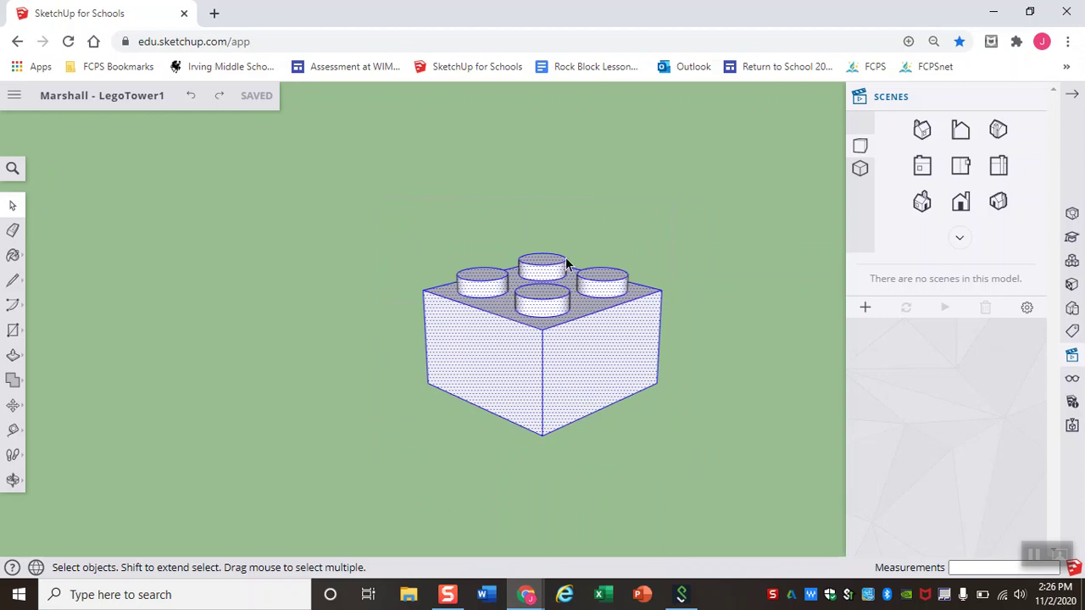
scroll(515, 335, "up", 2)
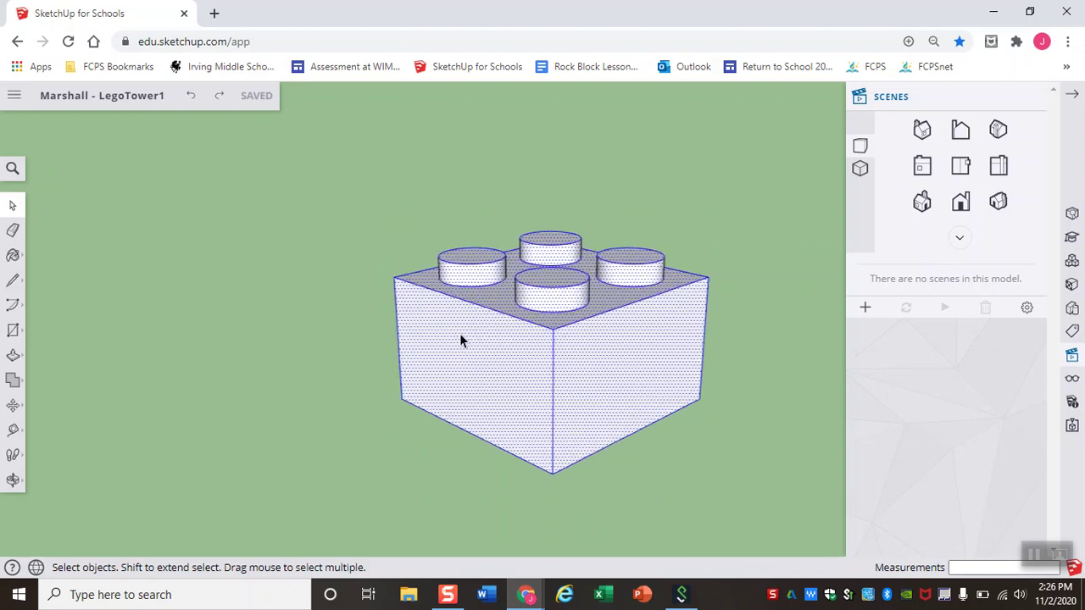
left_click(365, 238)
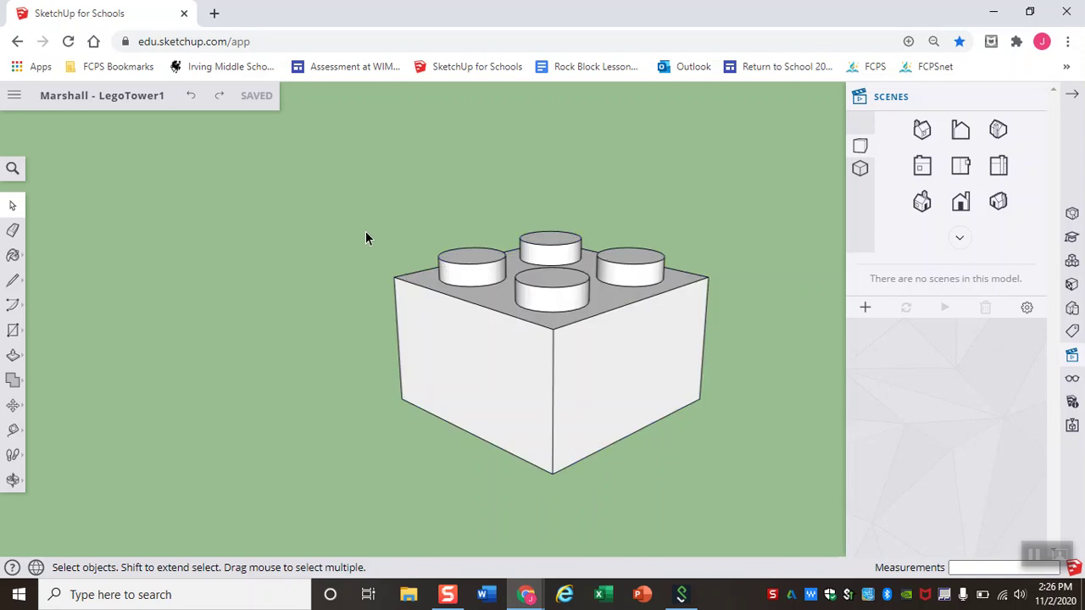
Step: Triple-click the brick to select every face and edge, studs included
triple_click(484, 370)
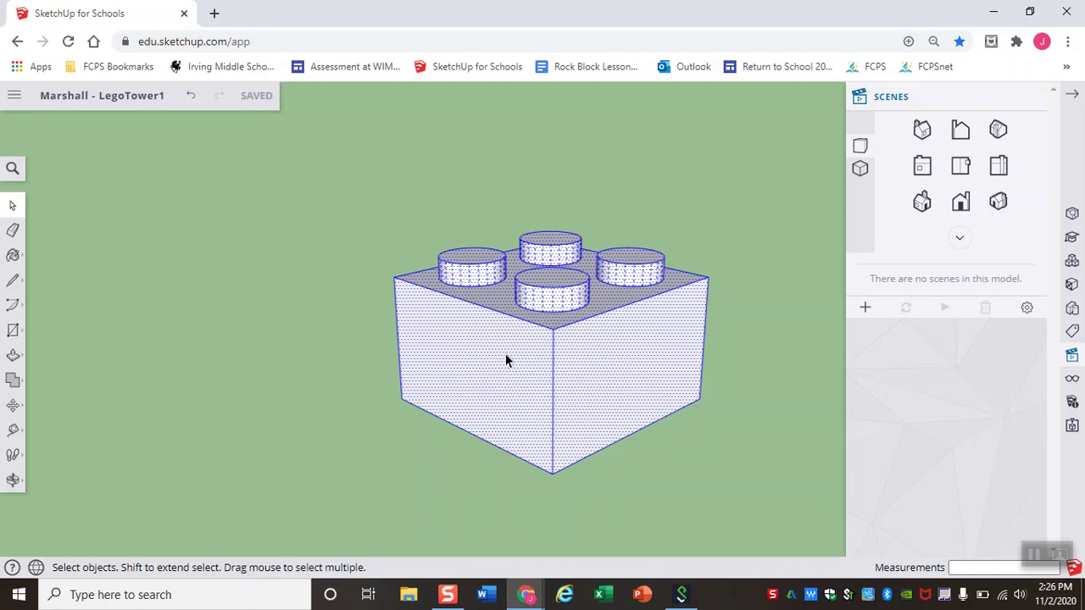
left_click(371, 214)
left_click(455, 343)
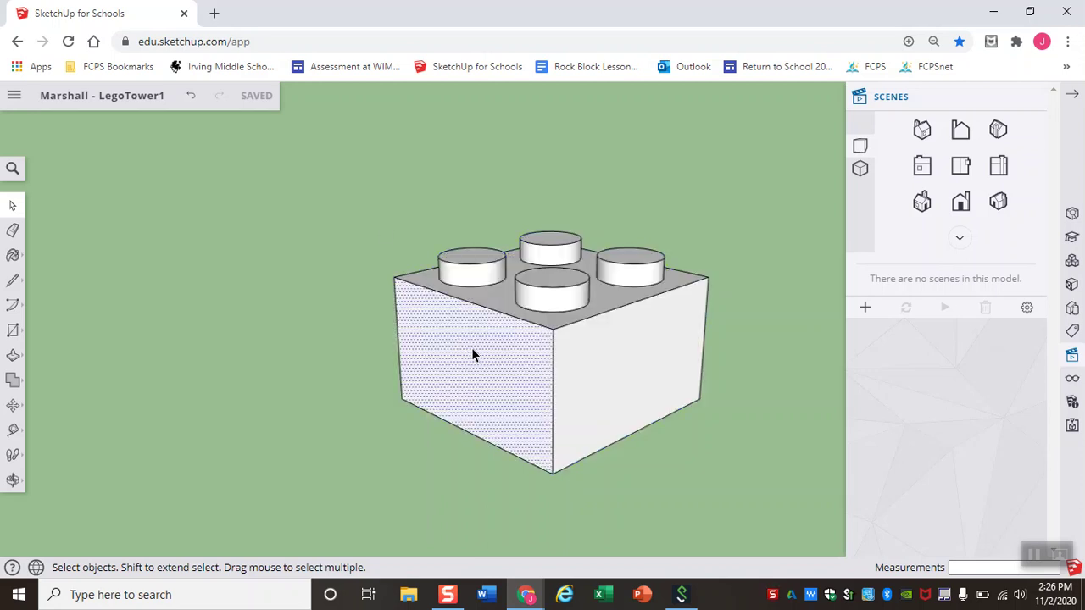
triple_click(498, 360)
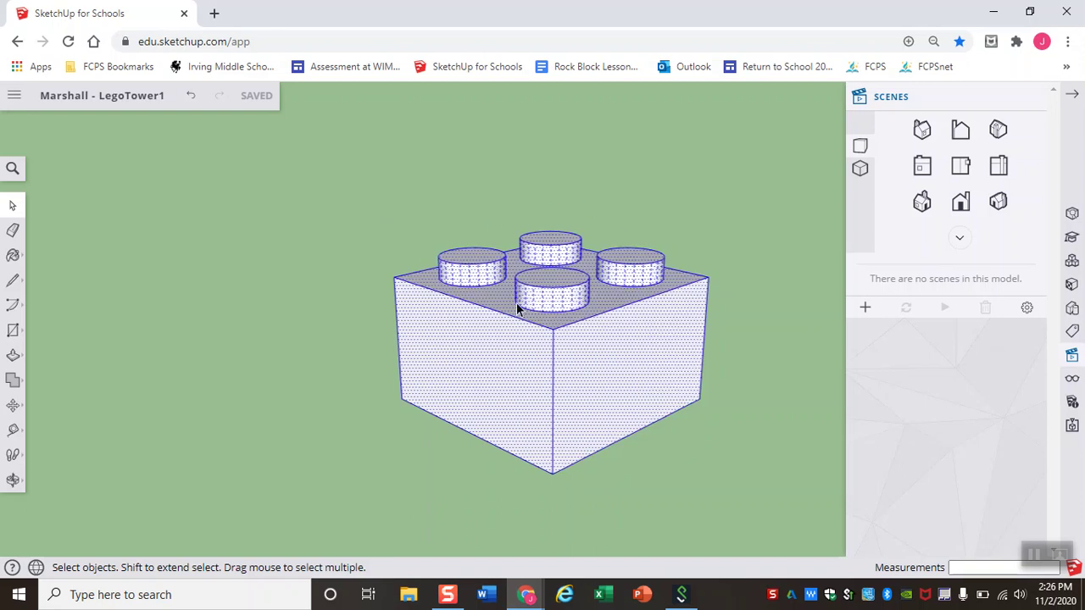
right_click(476, 335)
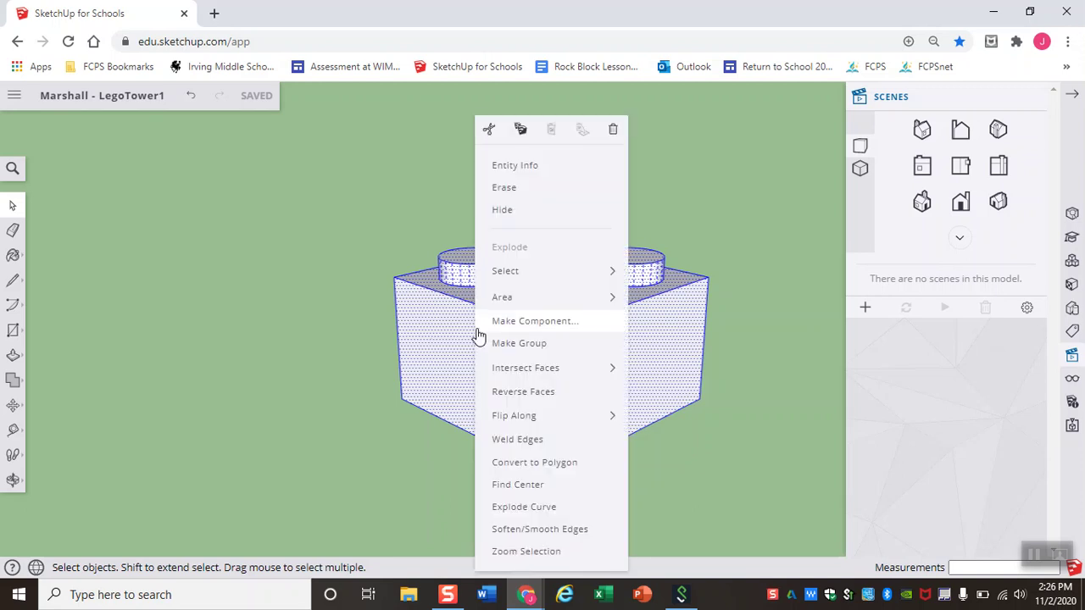
Step: Make the selected brick a component named '2x2 Lego' with Glue to set to Any
left_click(553, 322)
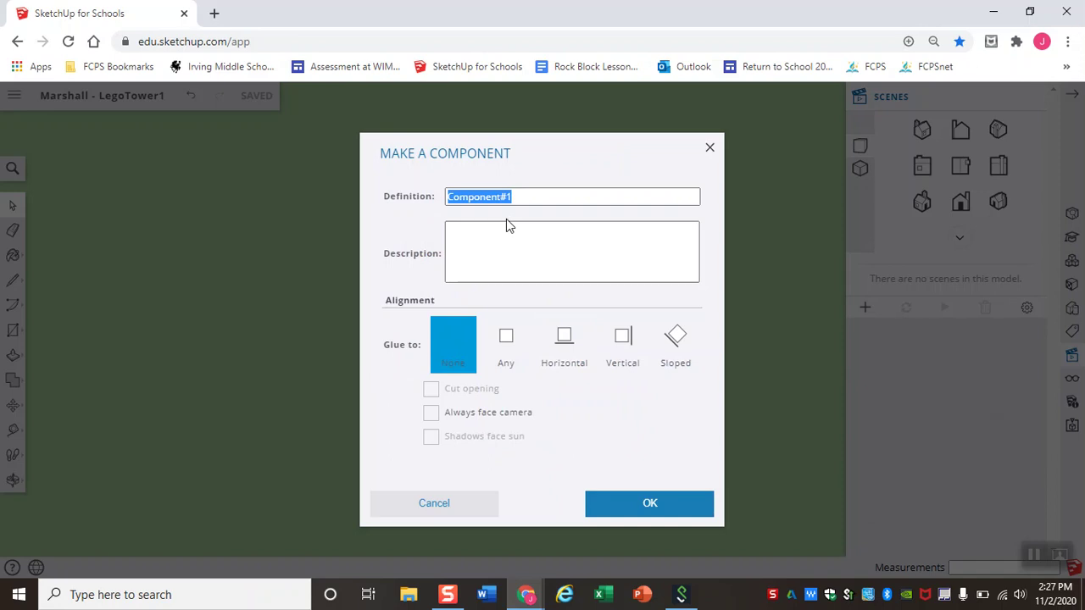
type("2x2 Lego")
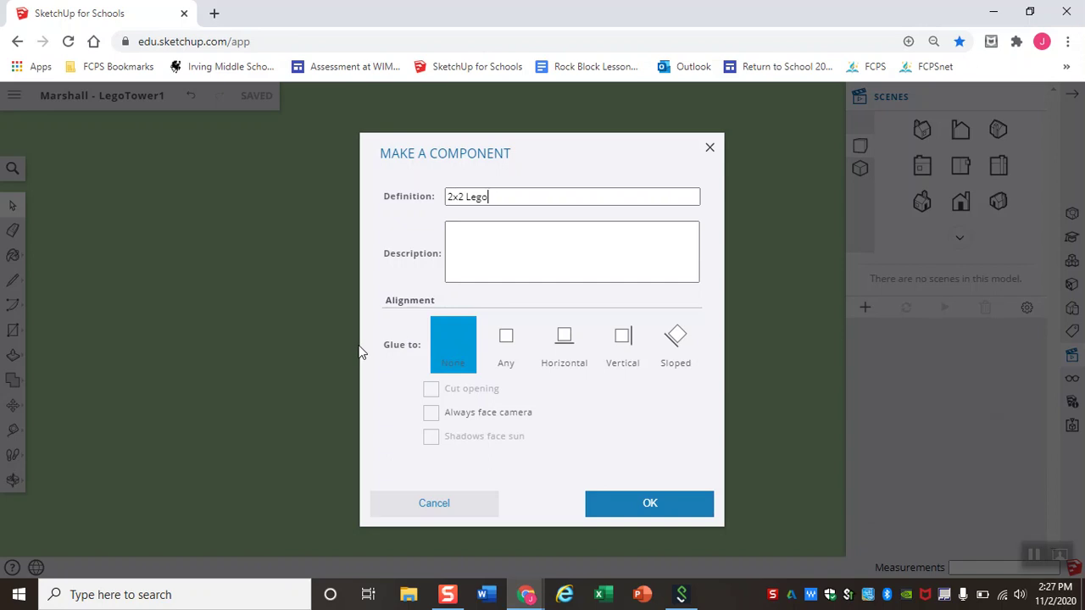
left_click(510, 343)
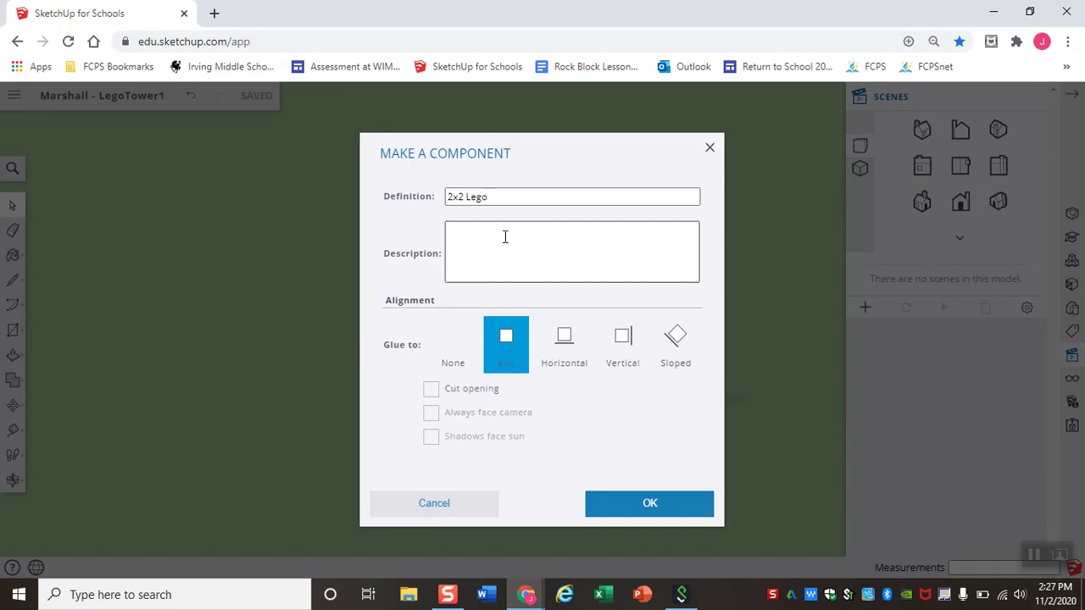
left_click(494, 196)
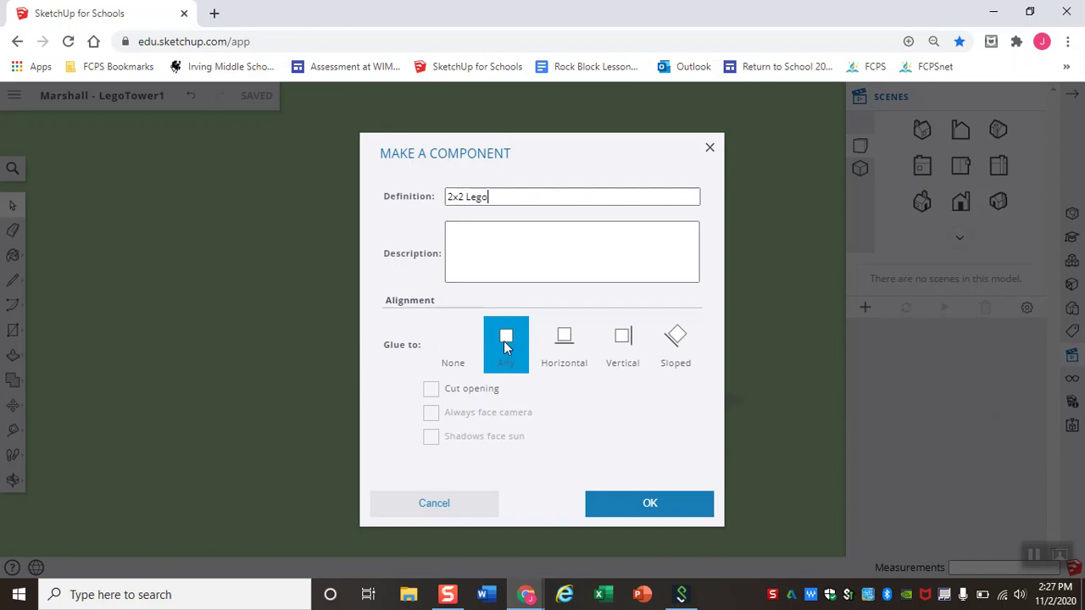
left_click(597, 507)
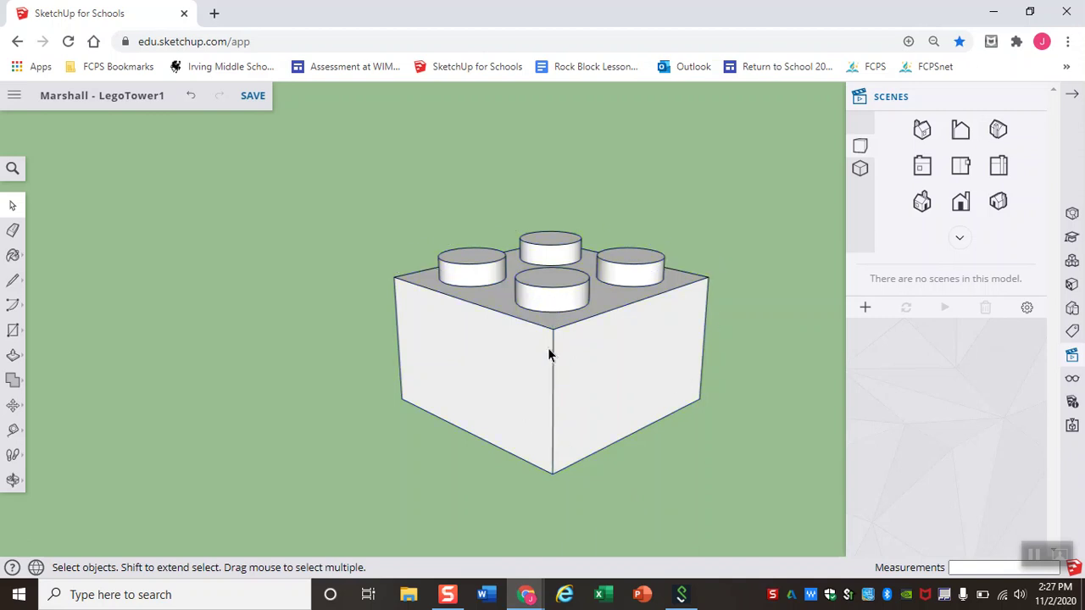
Step: Orbit and zoom around the 2x2 Lego brick to inspect it from lower and higher angles
mouse_move(547, 351)
middle_mouse_down()
mouse_move(559, 334)
mouse_move(542, 351)
middle_mouse_up()
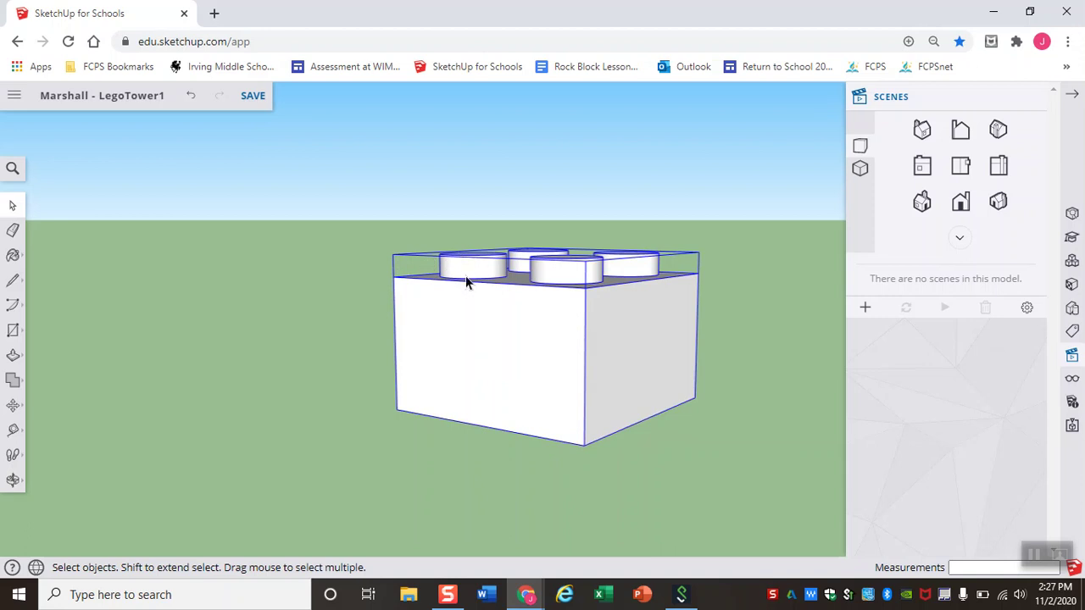
middle_click_drag(523, 270, 489, 382)
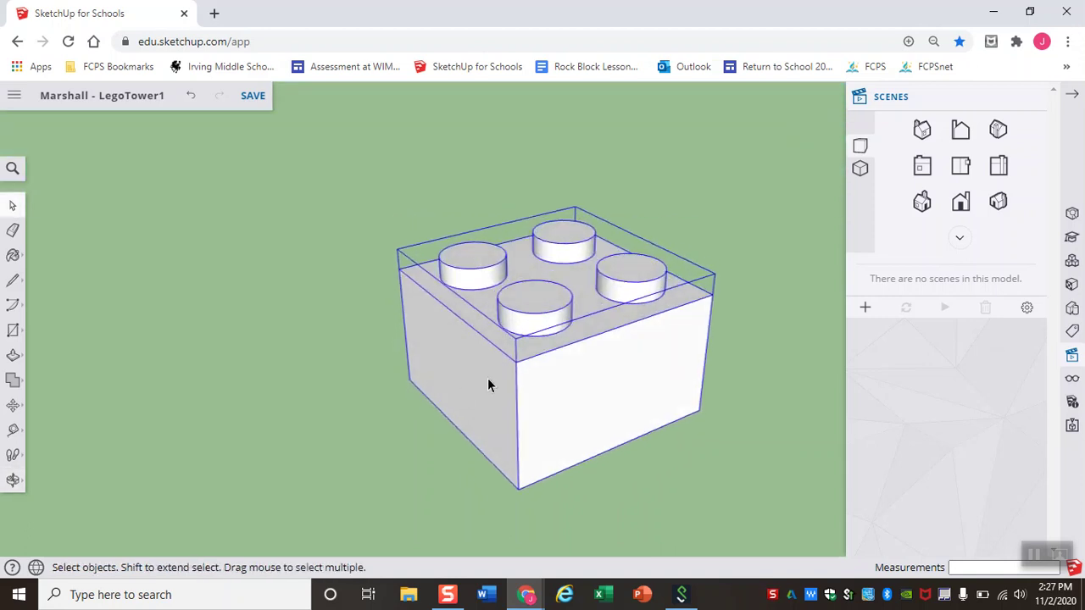
scroll(531, 346, "down", 2)
scroll(531, 348, "down", 3)
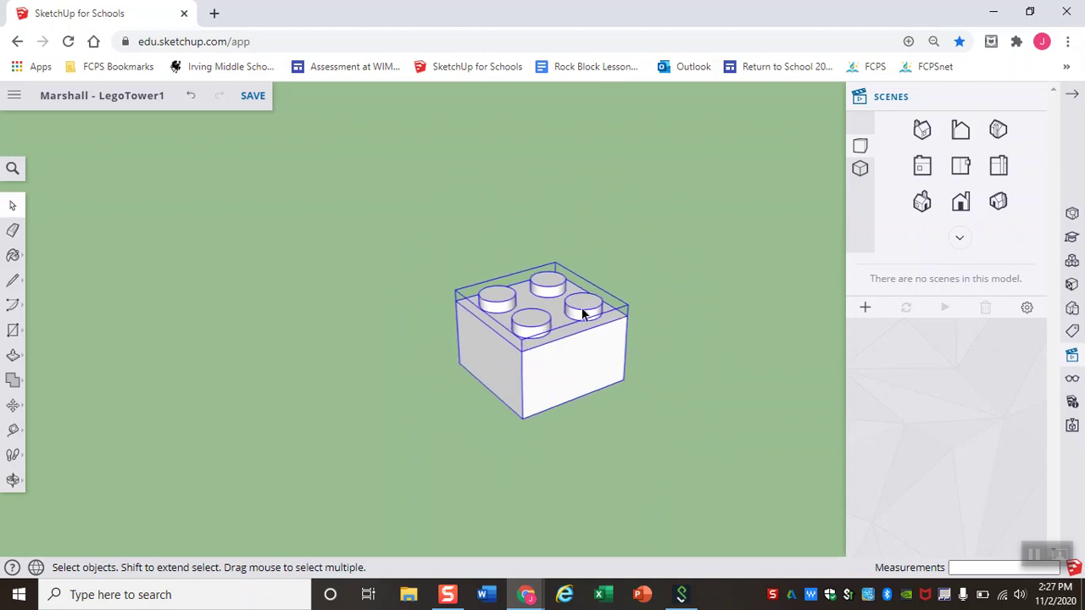
middle_click_drag(583, 312, 512, 382)
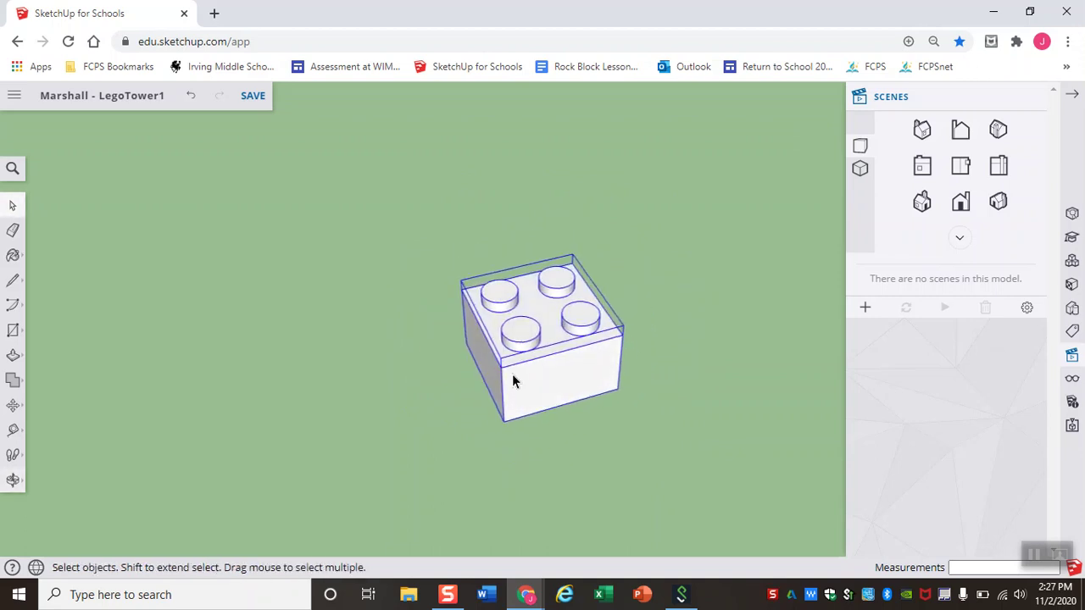
Step: In Top view, copy the 2x2 brick and paste two copies, one to the right, one above
left_click(963, 168)
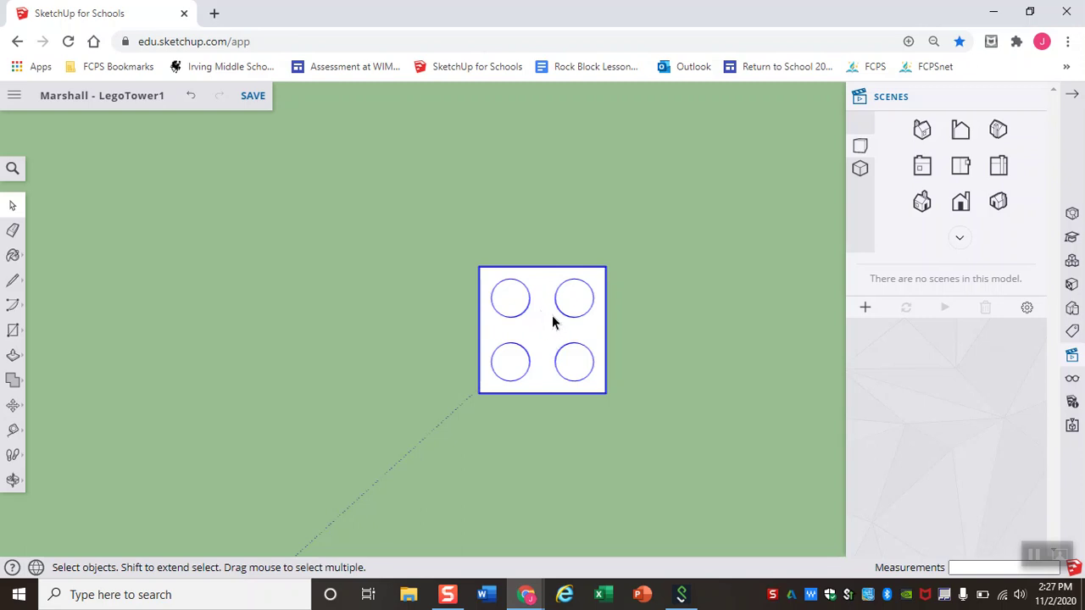
key("ctrl+c")
key("ctrl+v")
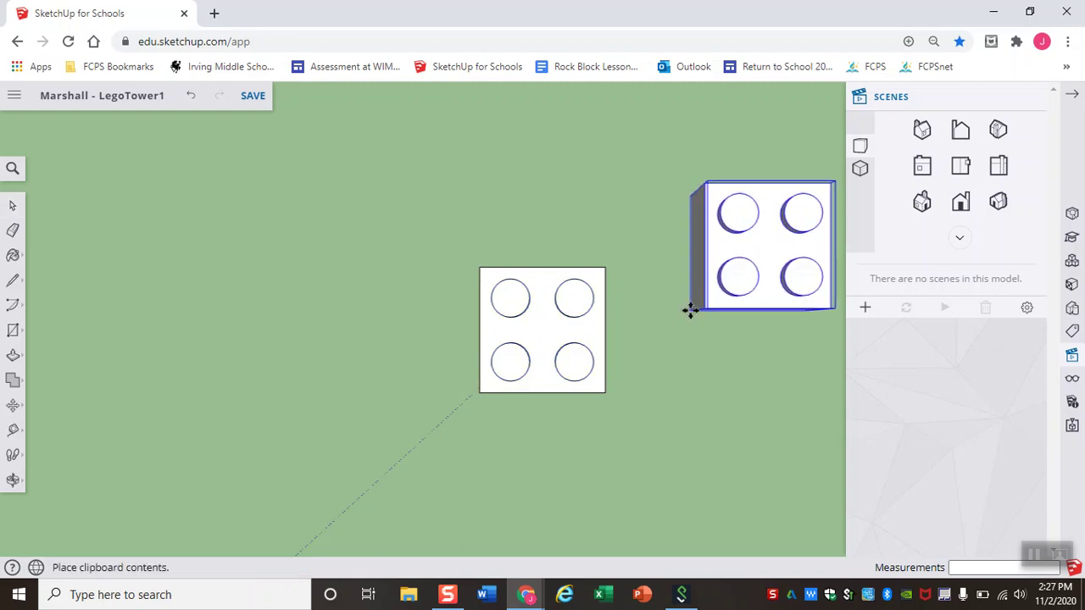
left_click(646, 386)
key("m")
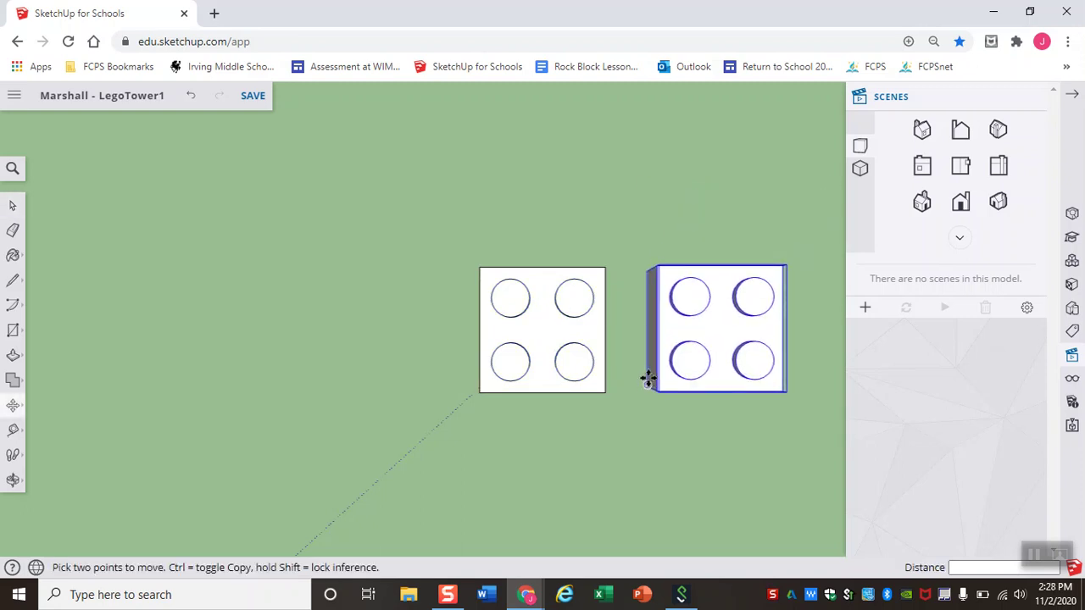
key("ctrl+v")
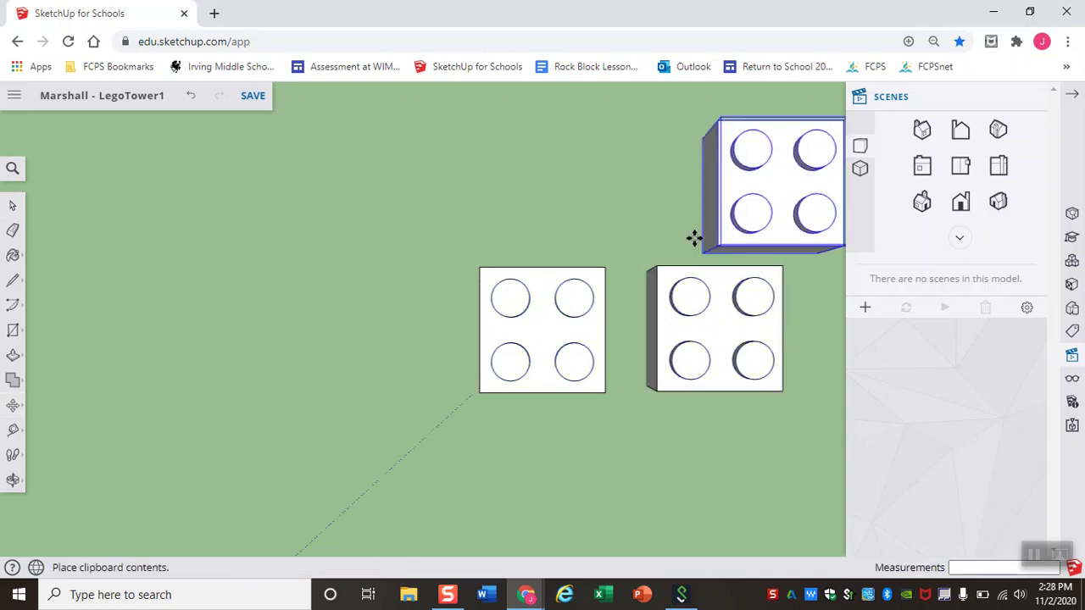
left_click(651, 256)
key("m")
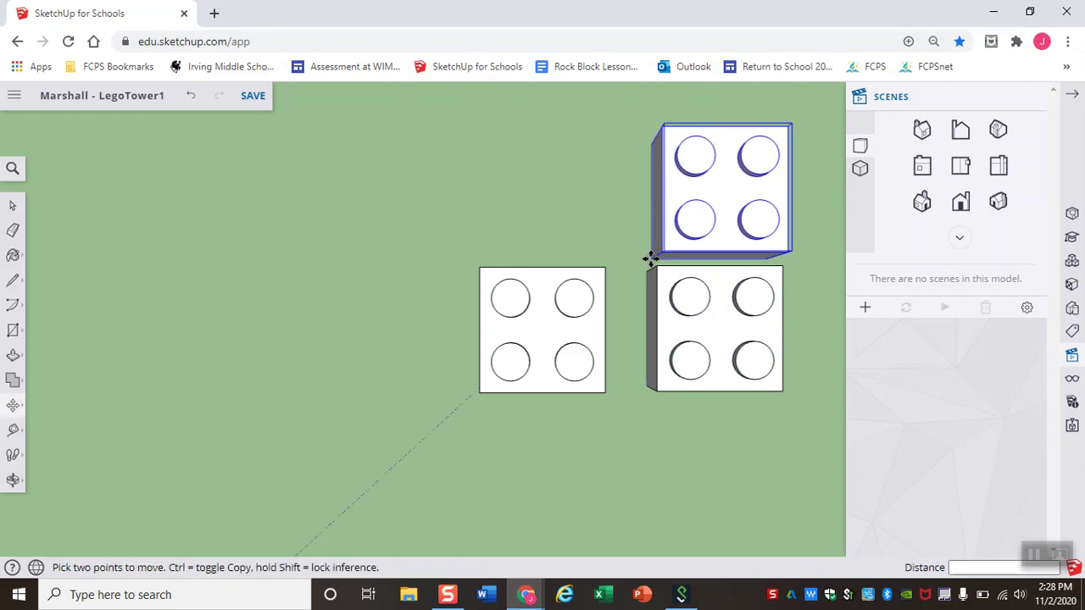
Step: Try nudging the upper copy slightly higher, then cancel the move and return to Select
middle_click_drag(688, 439, 435, 428)
left_click(276, 322)
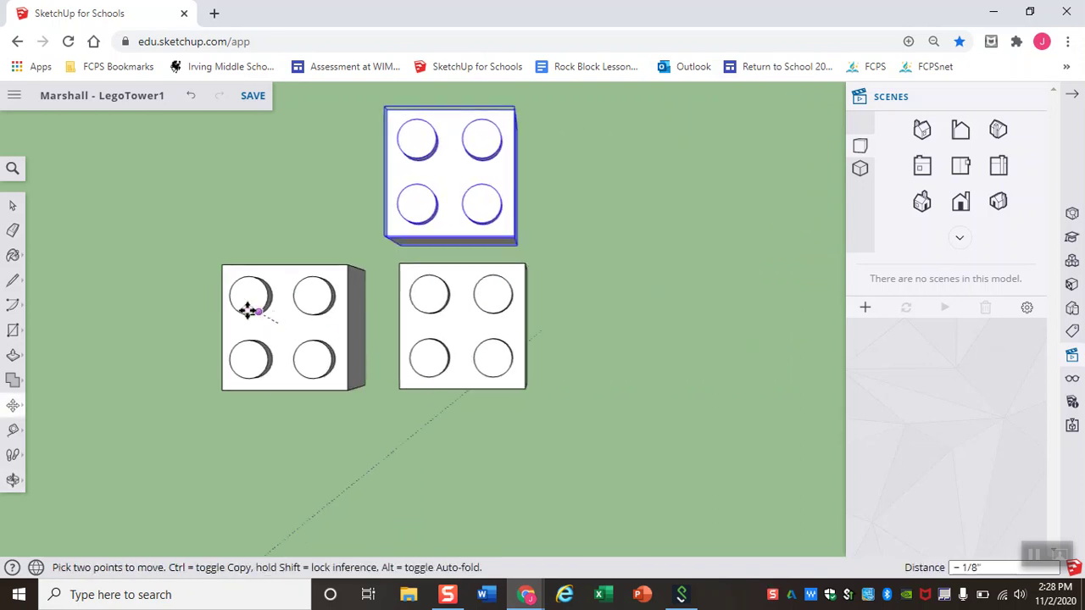
left_click(308, 308)
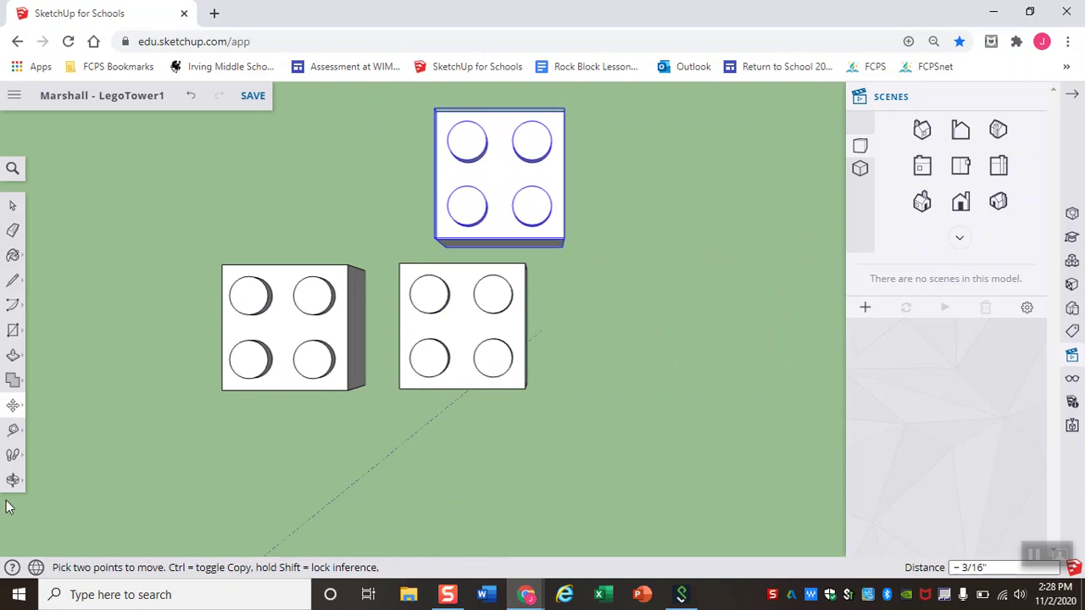
left_click(12, 405)
left_click(282, 328)
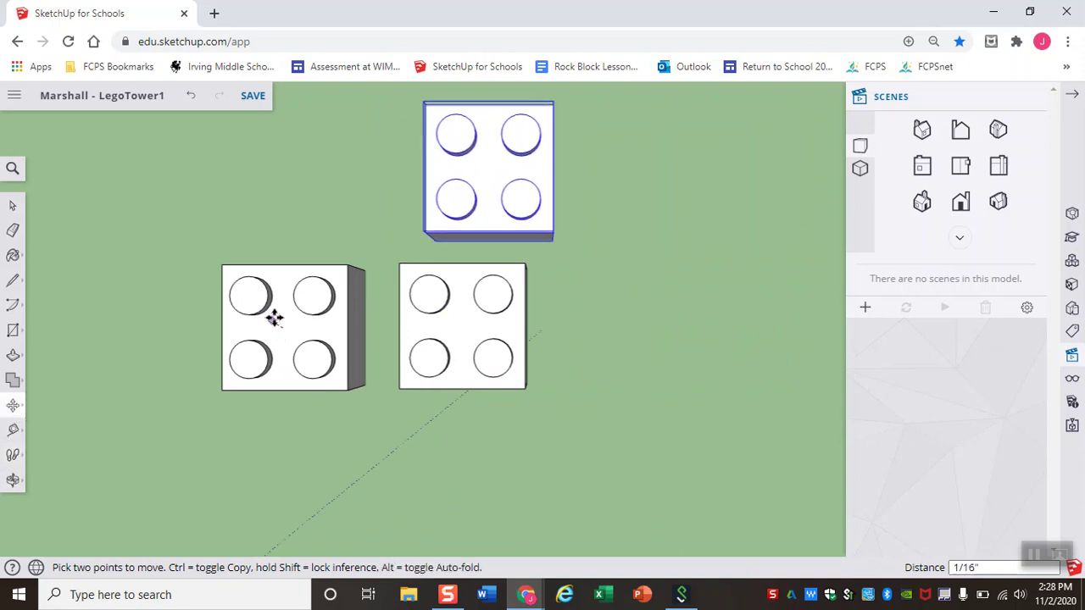
key("Escape")
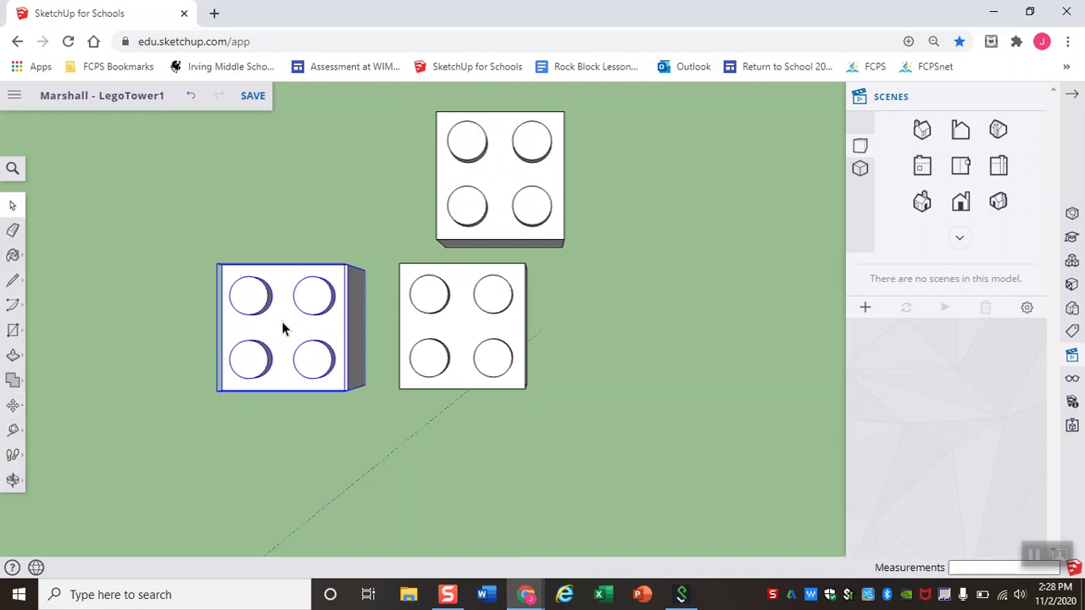
key("space")
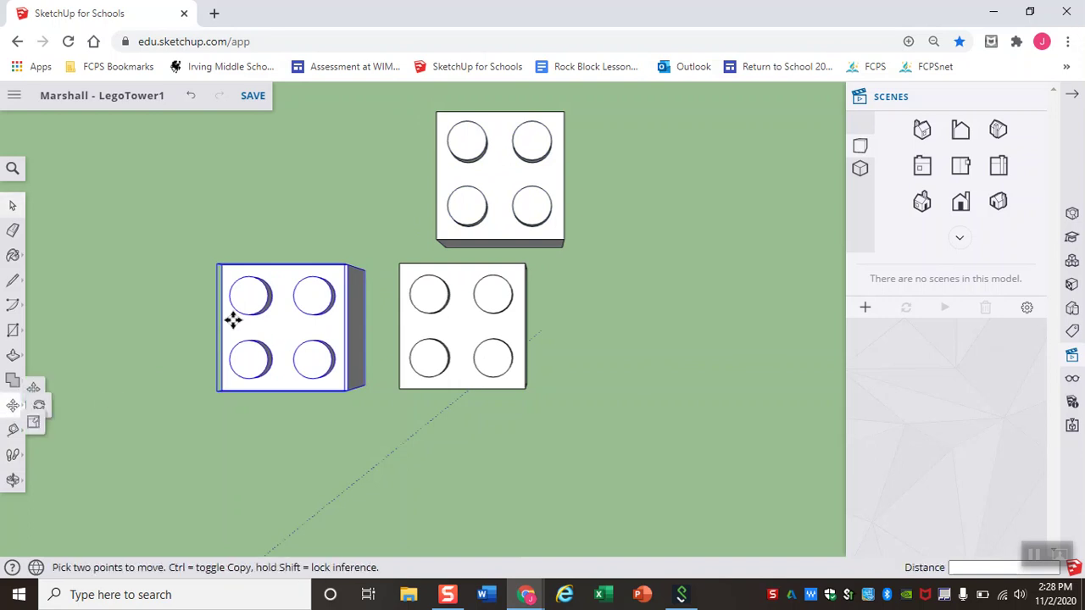
Step: Move the left brick further left, then select the upper copy and pick it up with Move
left_click(291, 319)
left_click(126, 299)
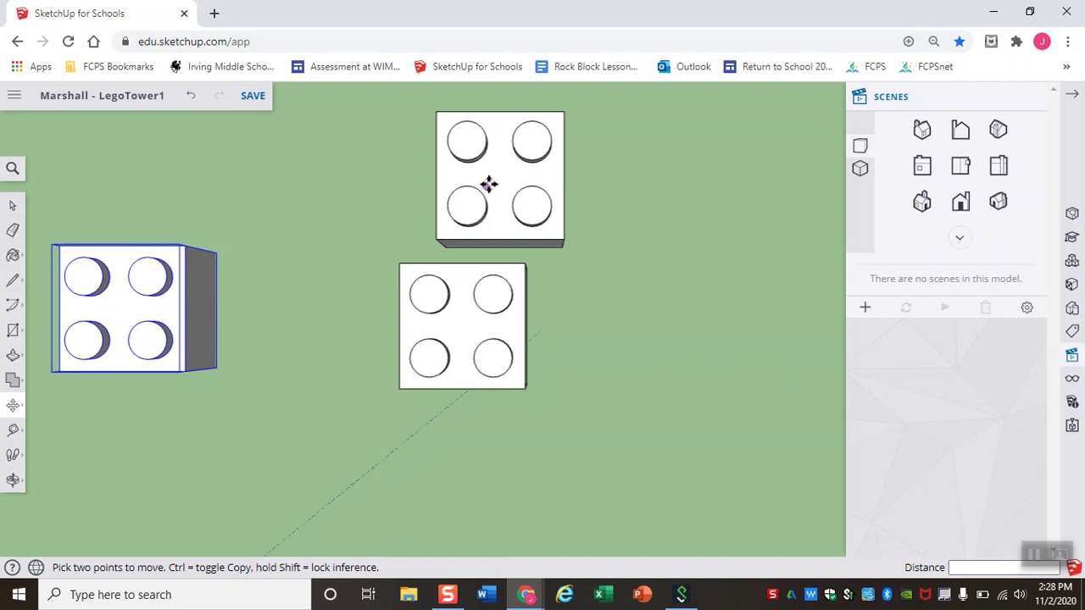
key("space")
left_click(327, 255)
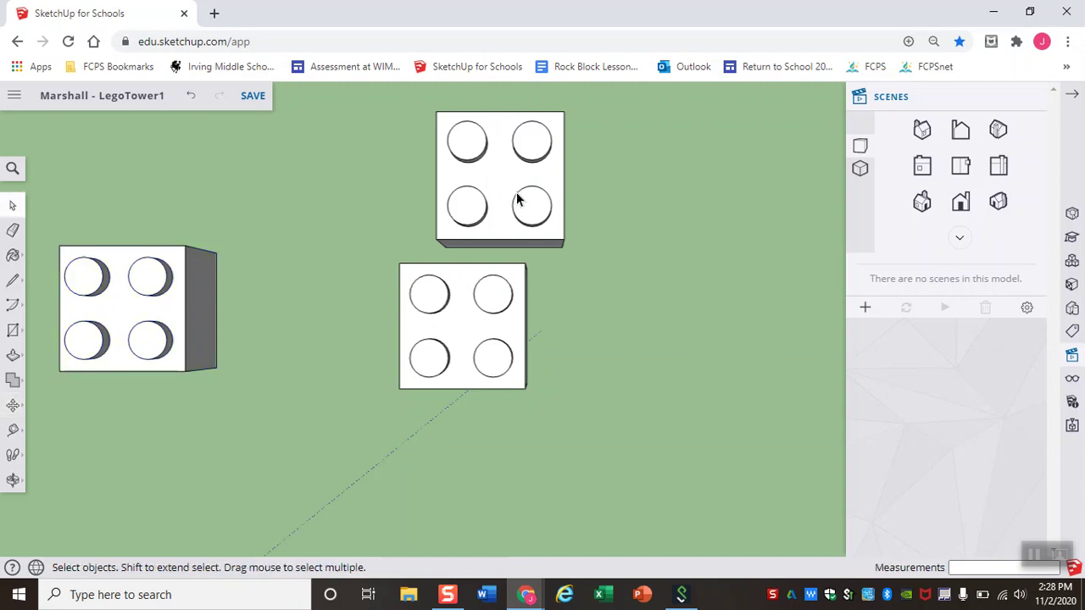
left_click(515, 200)
key("m")
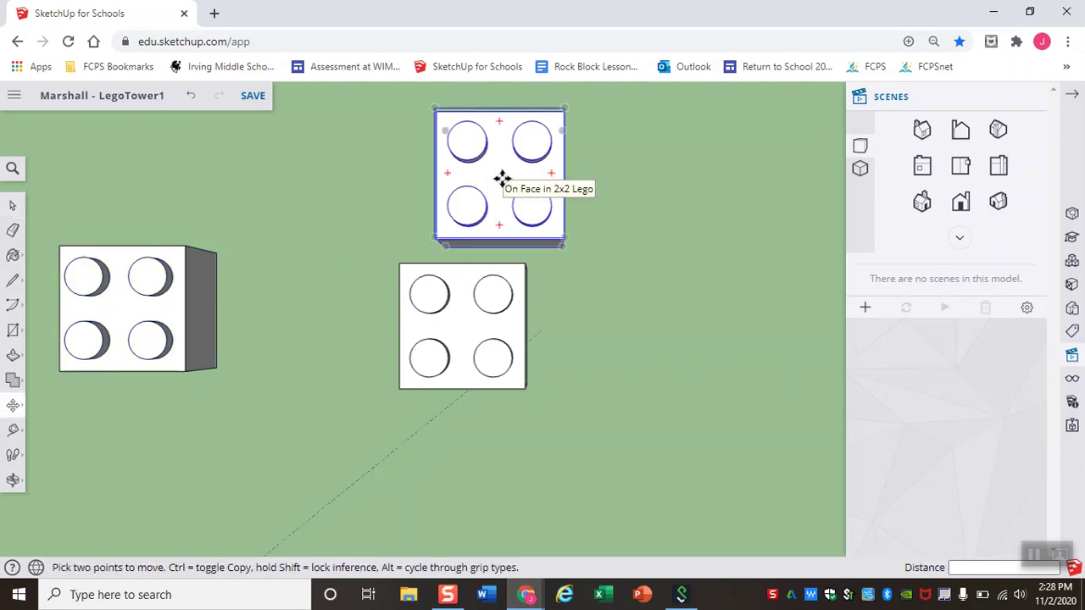
left_click(504, 179)
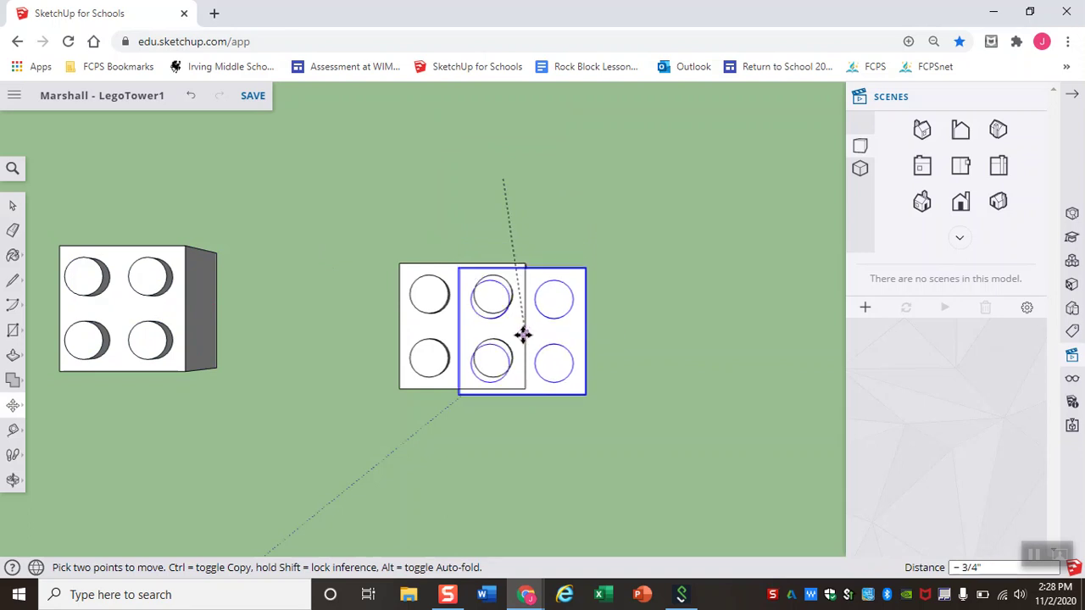
Step: Drop the upper copy onto the middle brick's right half, overlapping one stud column
left_click(527, 327)
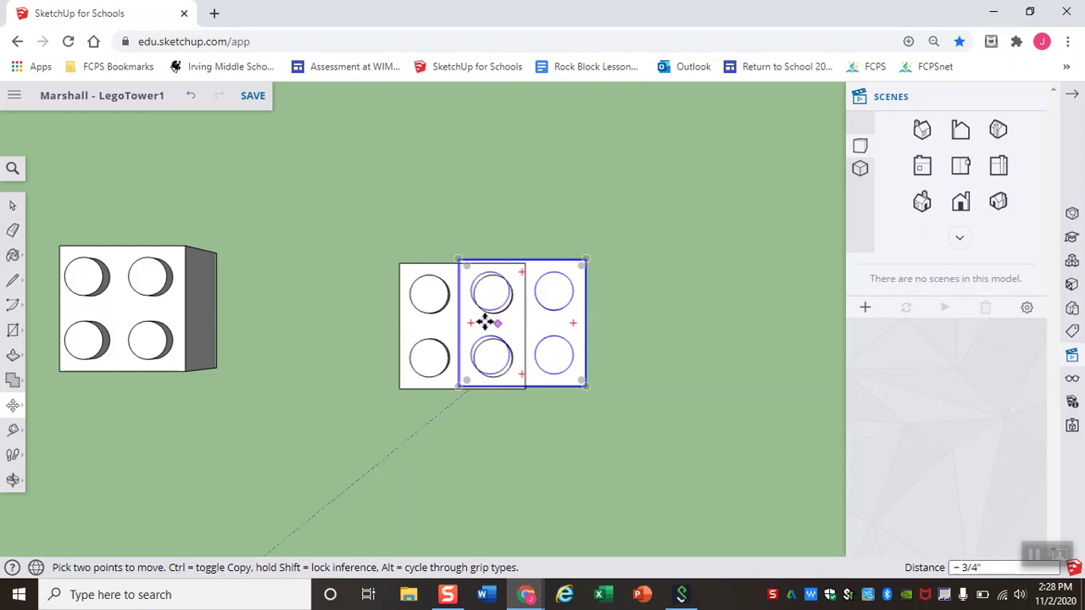
scroll(484, 320, "up", 5)
Step: Zoom in and start realigning the copy from its corner, then cancel and undo that move
scroll(484, 320, "up", 3)
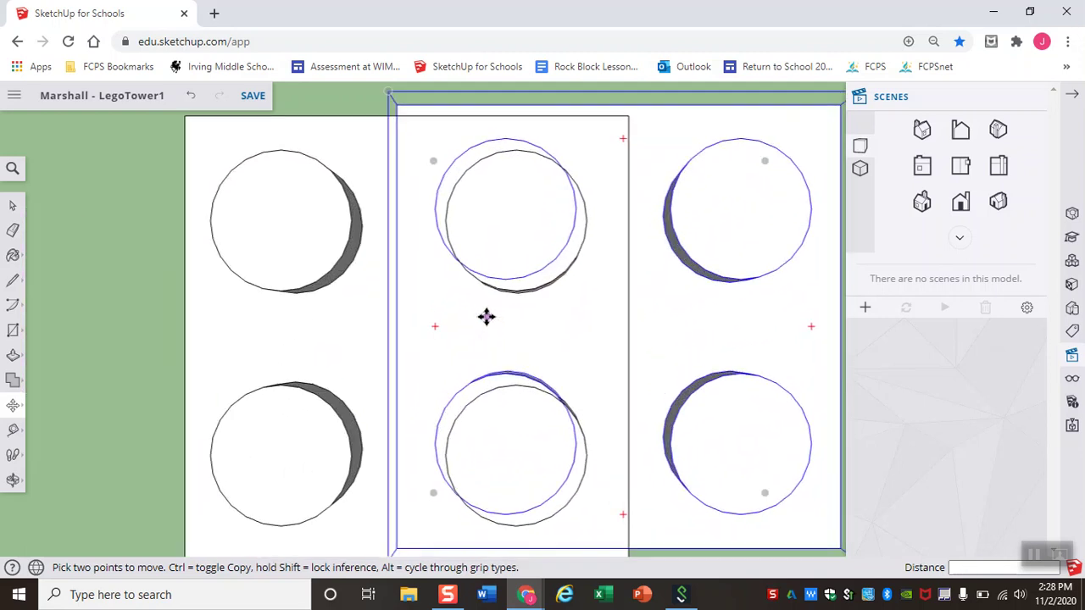
scroll(485, 123, "up", 1)
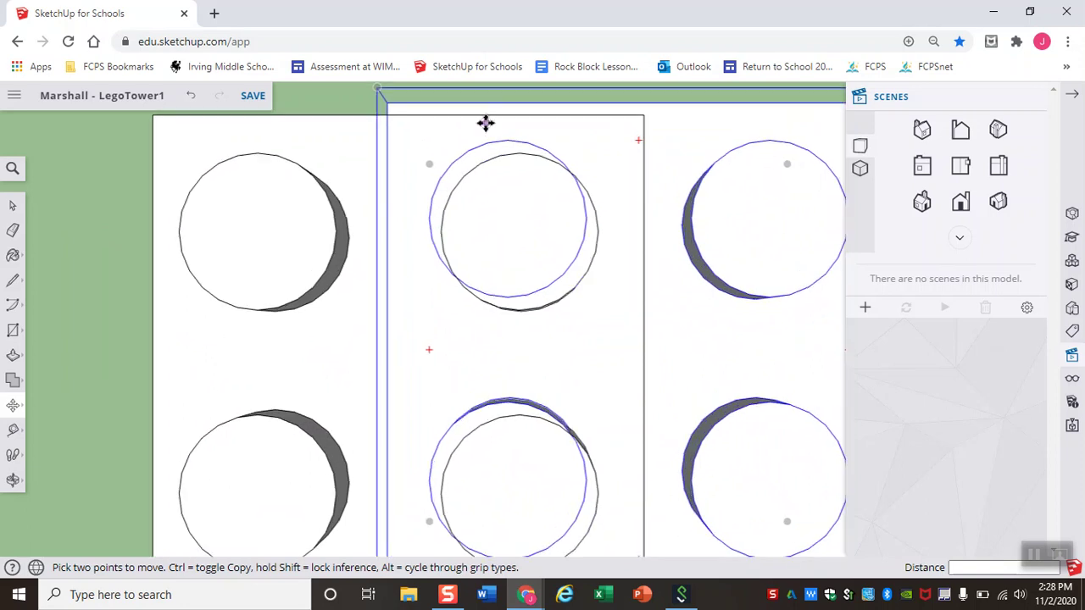
scroll(408, 97, "up", 2)
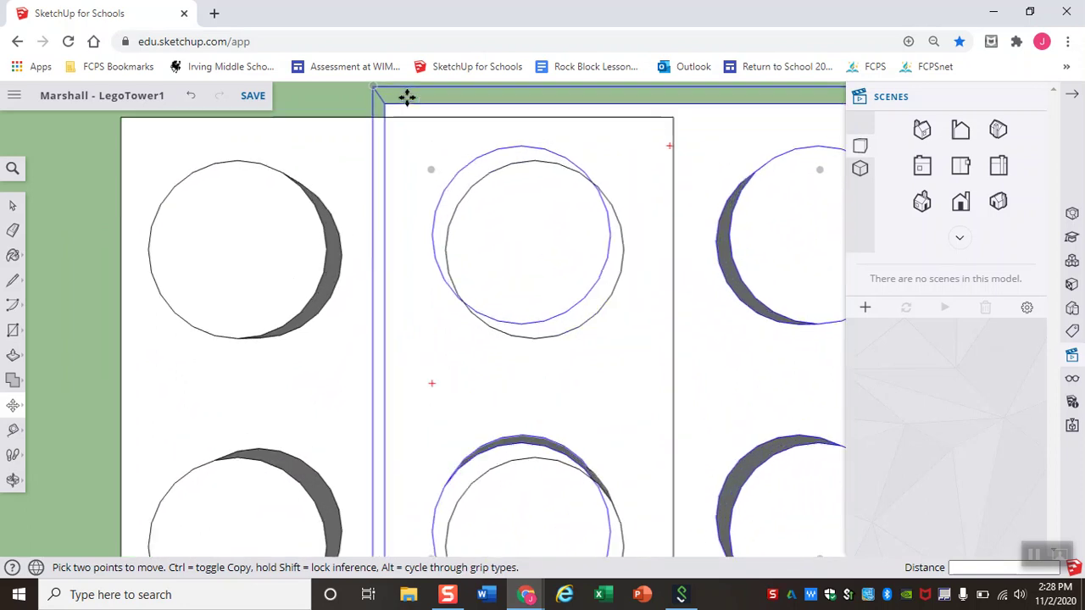
scroll(408, 98, "up", 1)
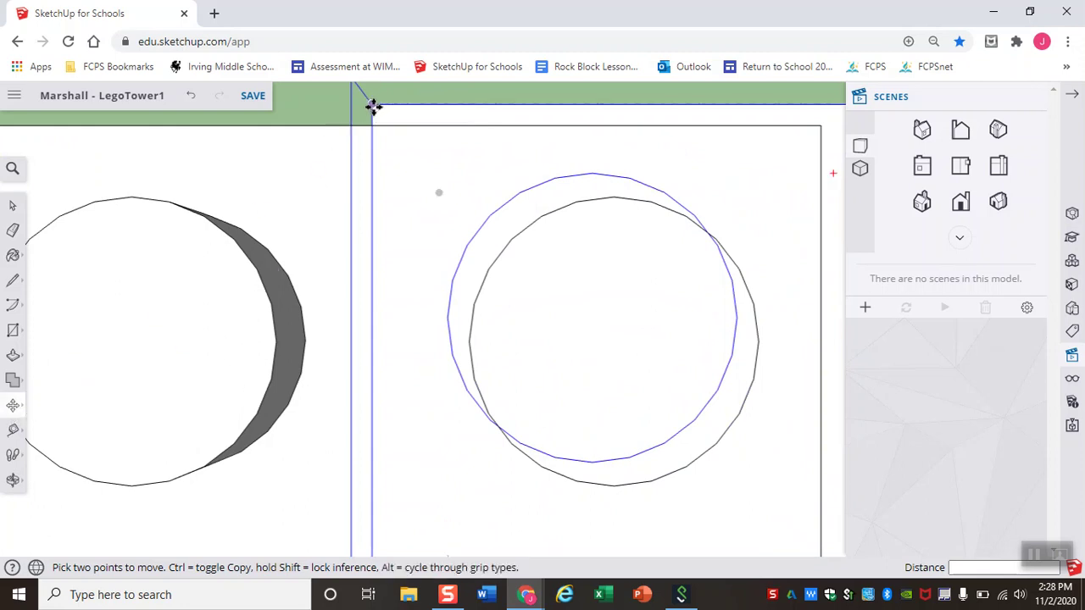
scroll(373, 106, "up", 1)
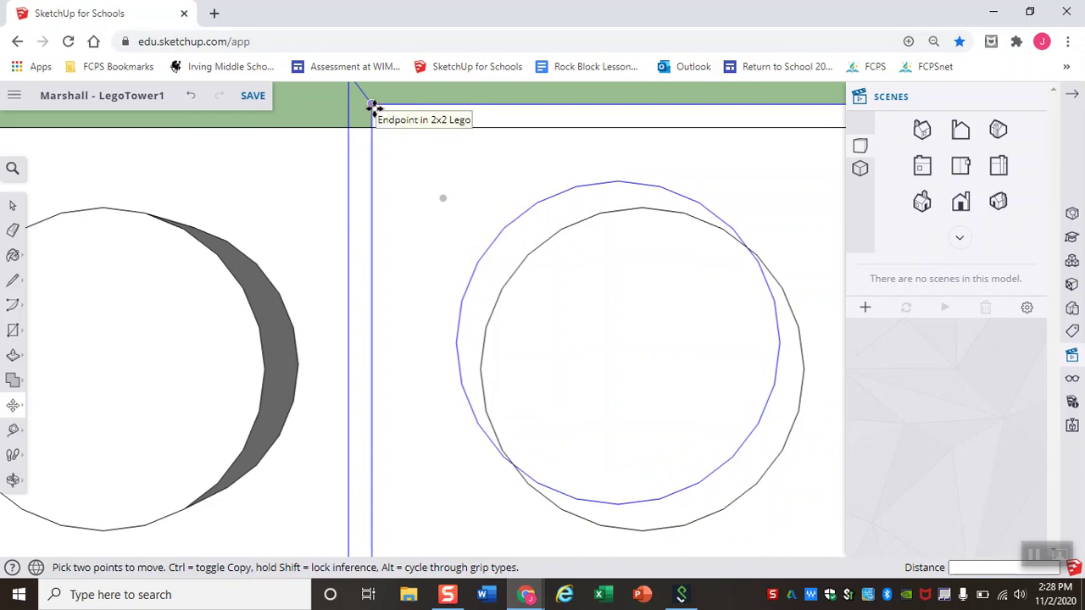
left_click(372, 108)
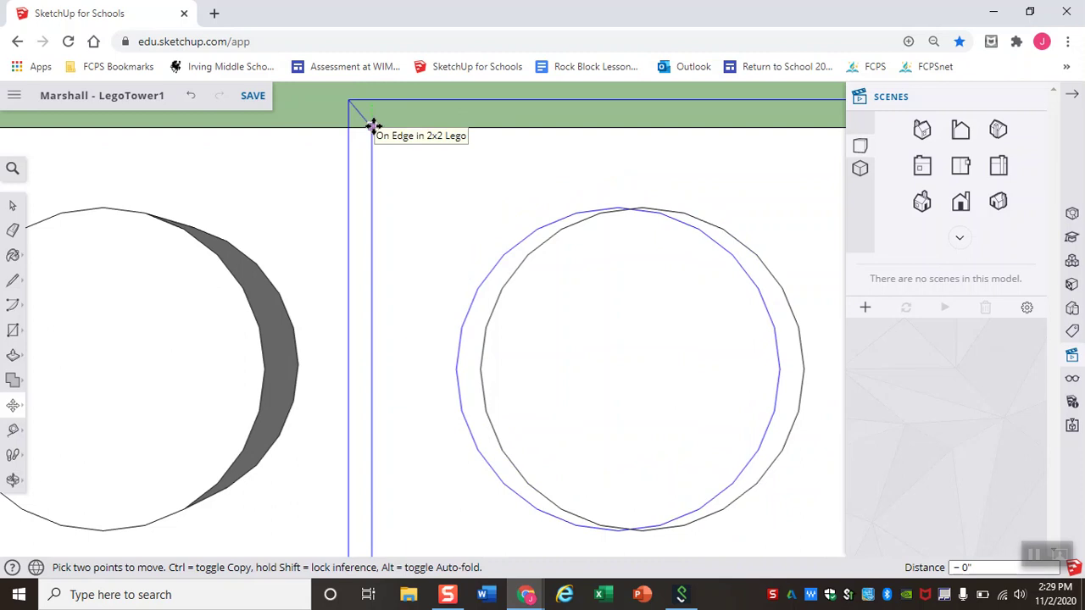
key("Escape")
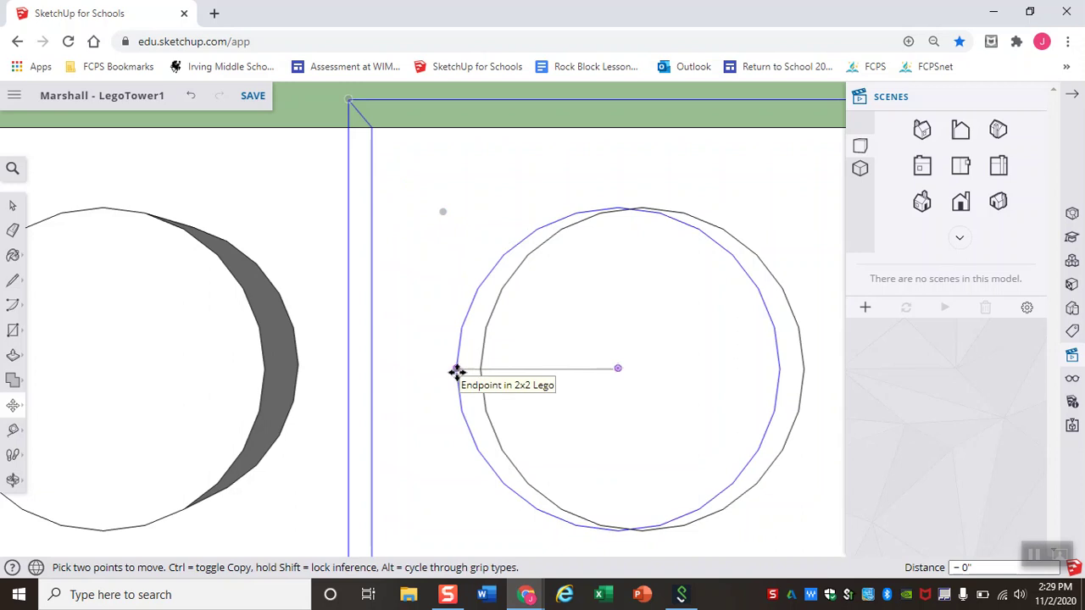
key("ctrl+z")
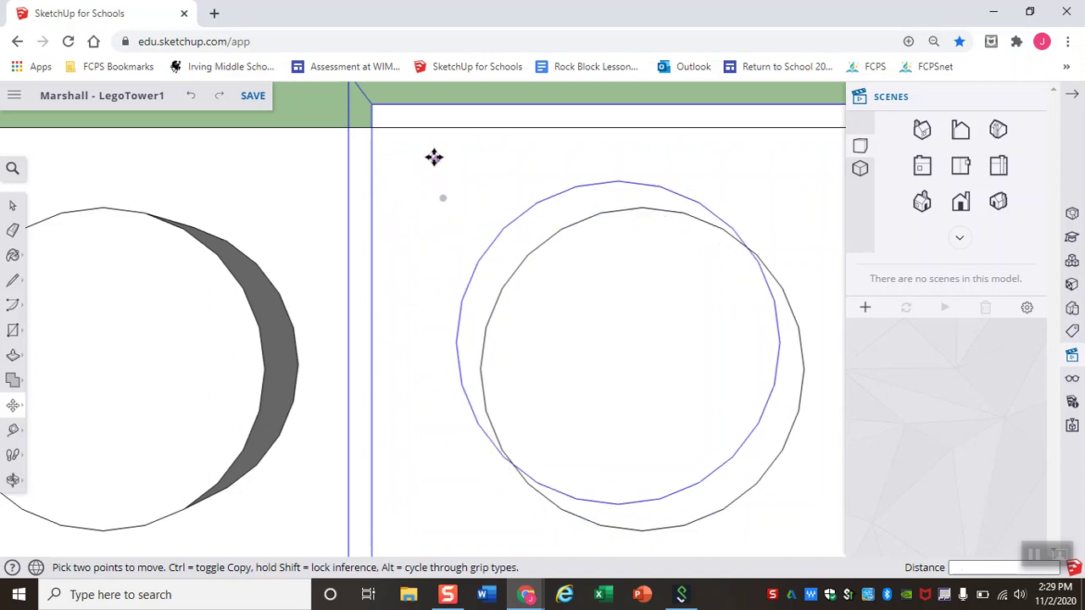
Step: Snap the copy's corner to the 2x2 Lego endpoint, then move it onto the circle's endpoint
scroll(396, 119, "up", 1)
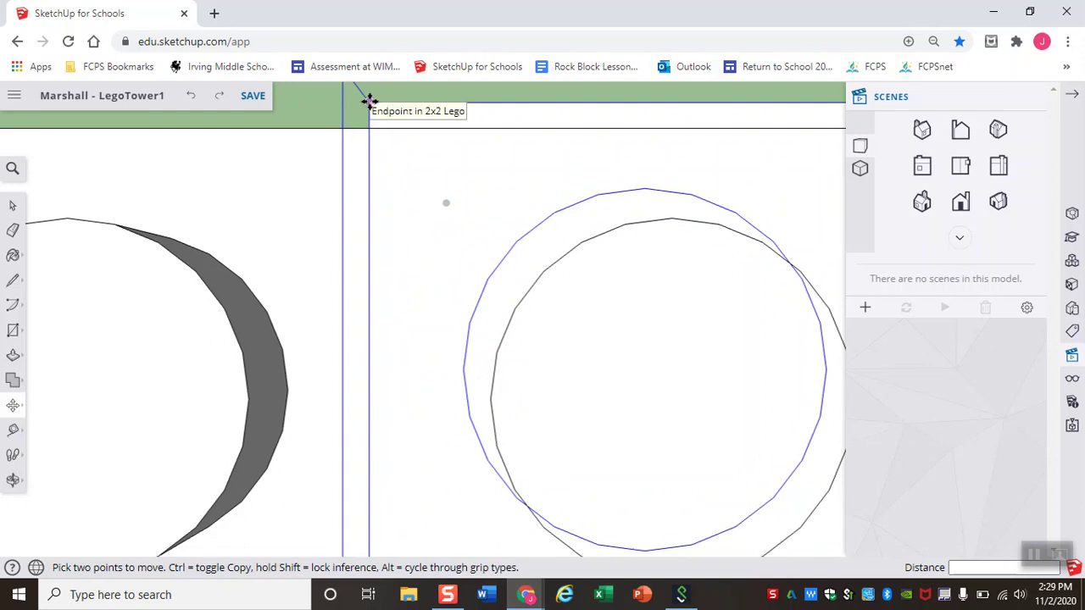
left_click(370, 102)
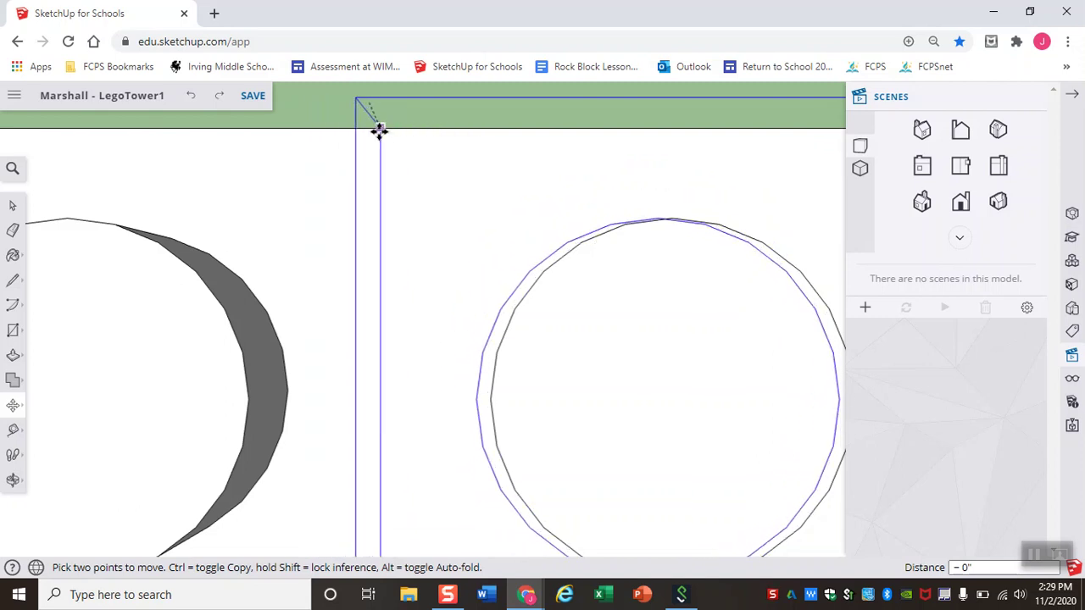
left_click(379, 129)
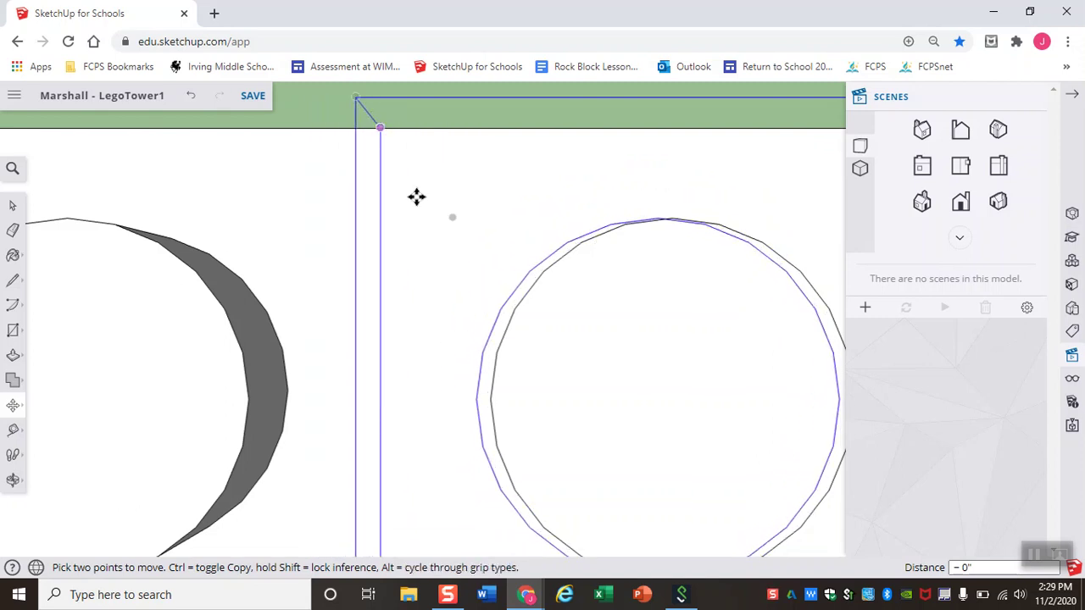
left_click(475, 402)
left_click(491, 403)
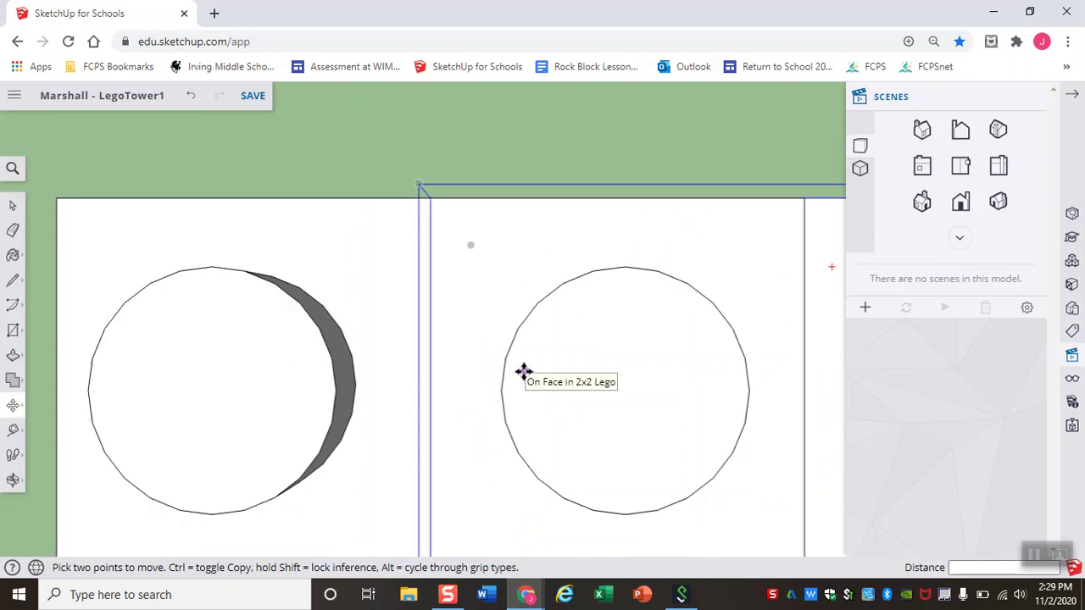
scroll(523, 371, "down", 4)
Step: Check the bricks' alignment in Front view, zoomed in, and begin moving the upper brick
middle_click_drag(602, 390, 467, 213)
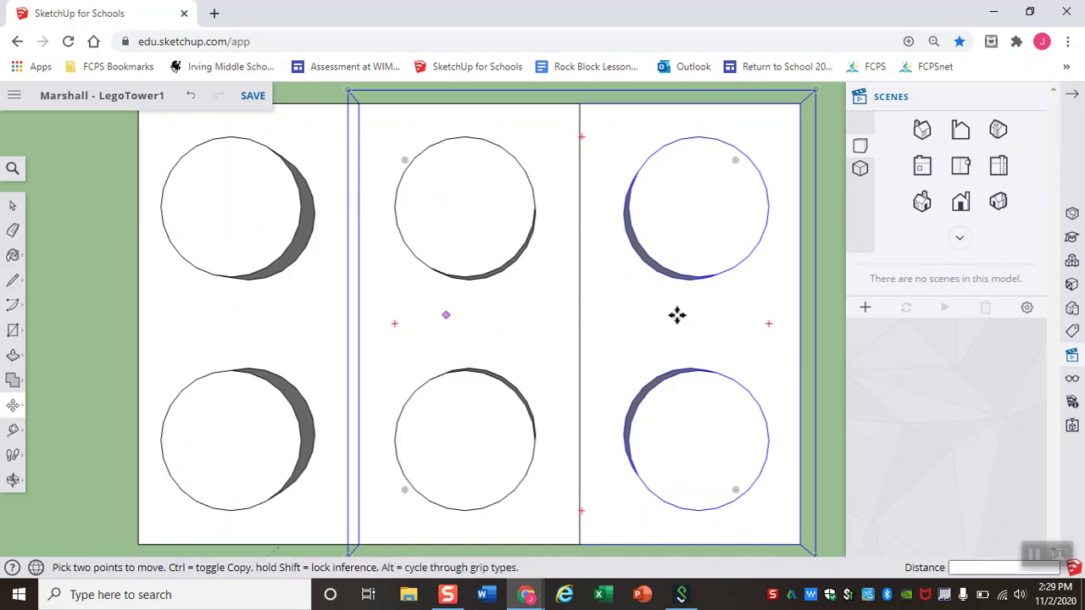
scroll(612, 299, "down", 2)
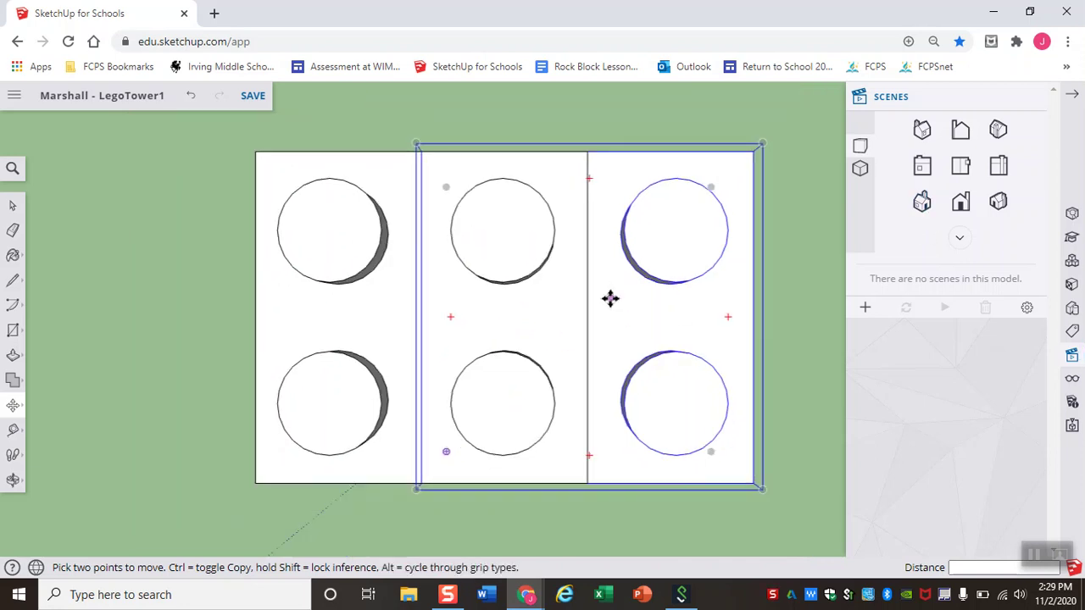
left_click(963, 205)
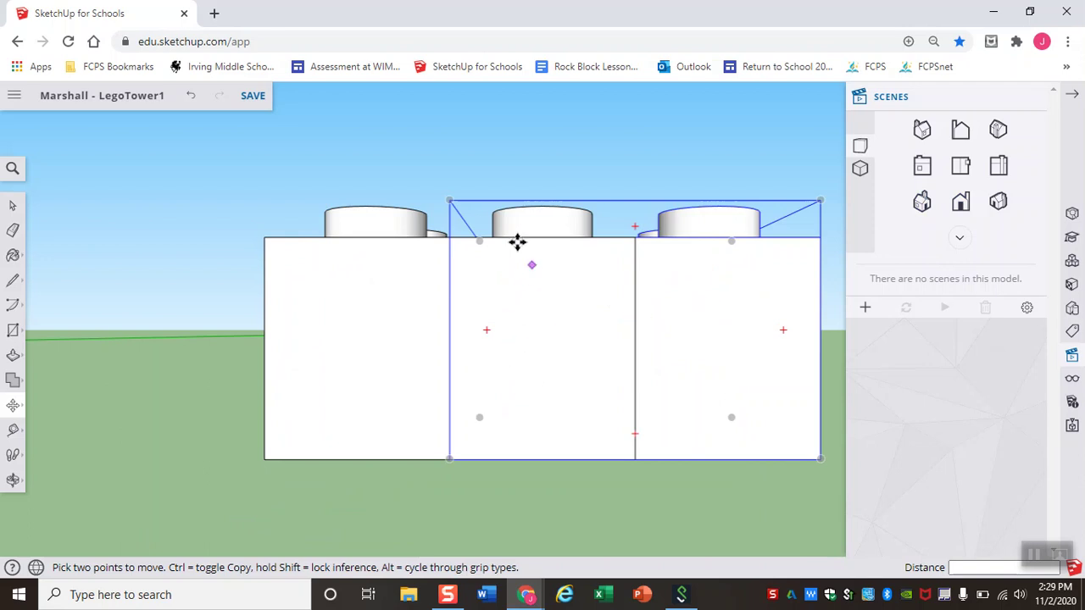
scroll(523, 302, "up", 1)
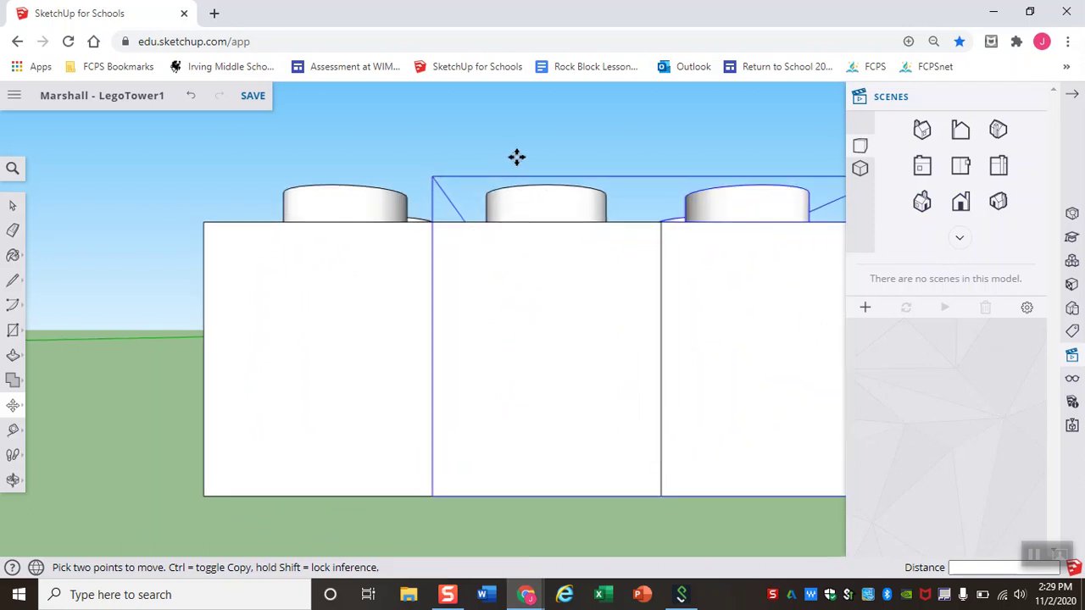
left_click(506, 225)
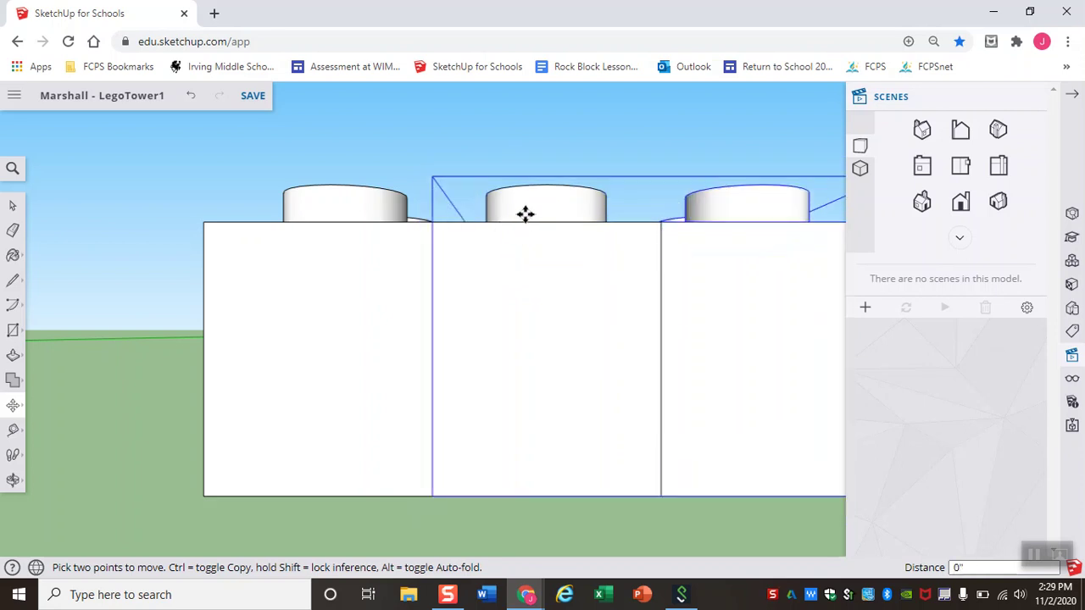
Step: Using Top and Iso views, place the brick on the 2x2 brick's endpoint
left_click(961, 166)
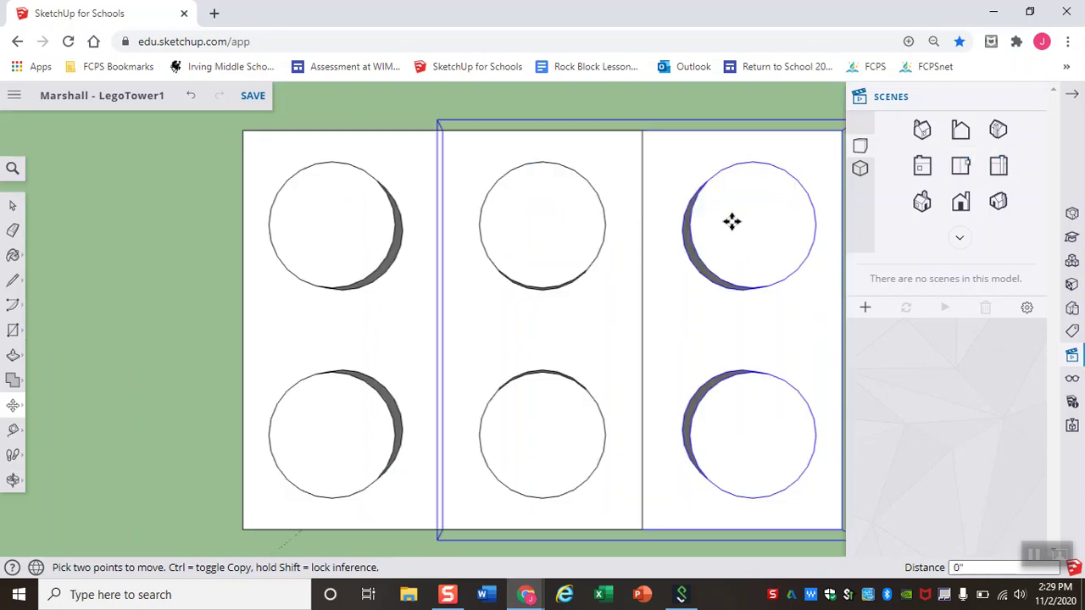
left_click(923, 201)
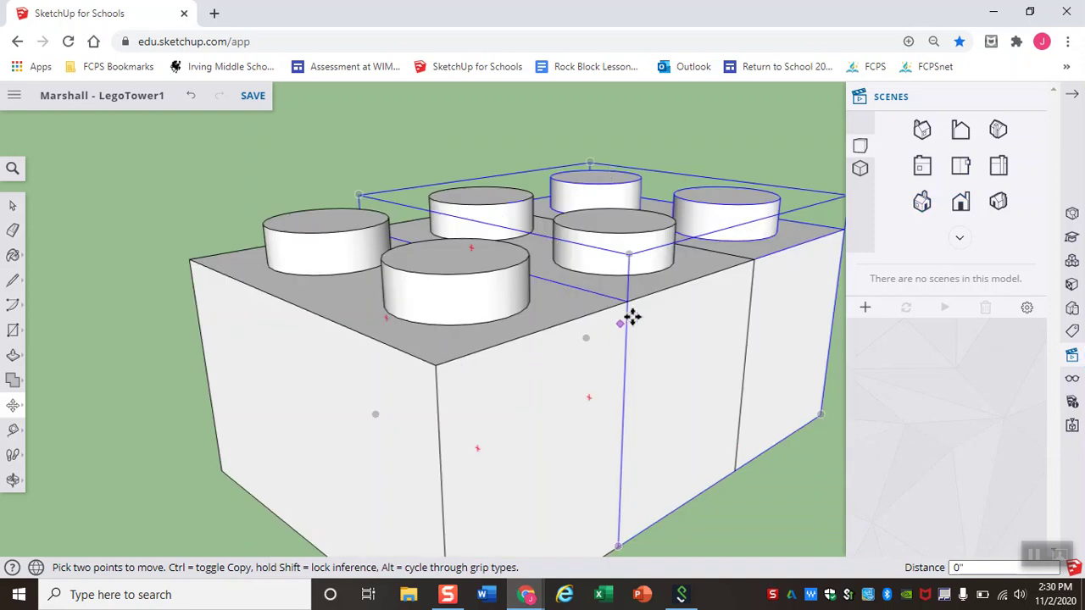
left_click(649, 232)
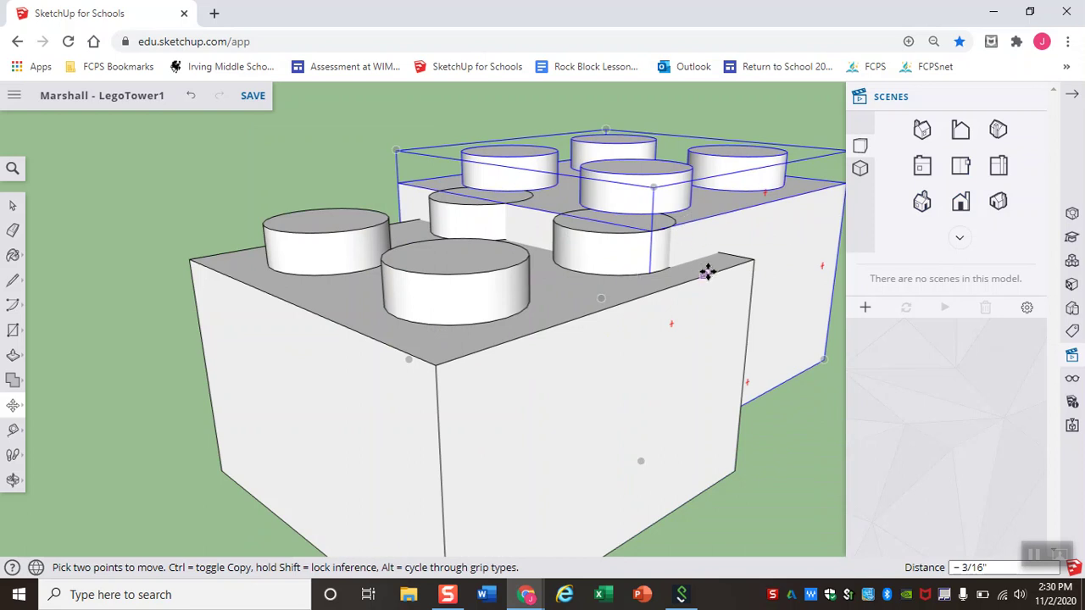
Step: In Front view, move the brick from the endpoint to the midpoint, then verify from Top, Front and Iso
left_click(960, 201)
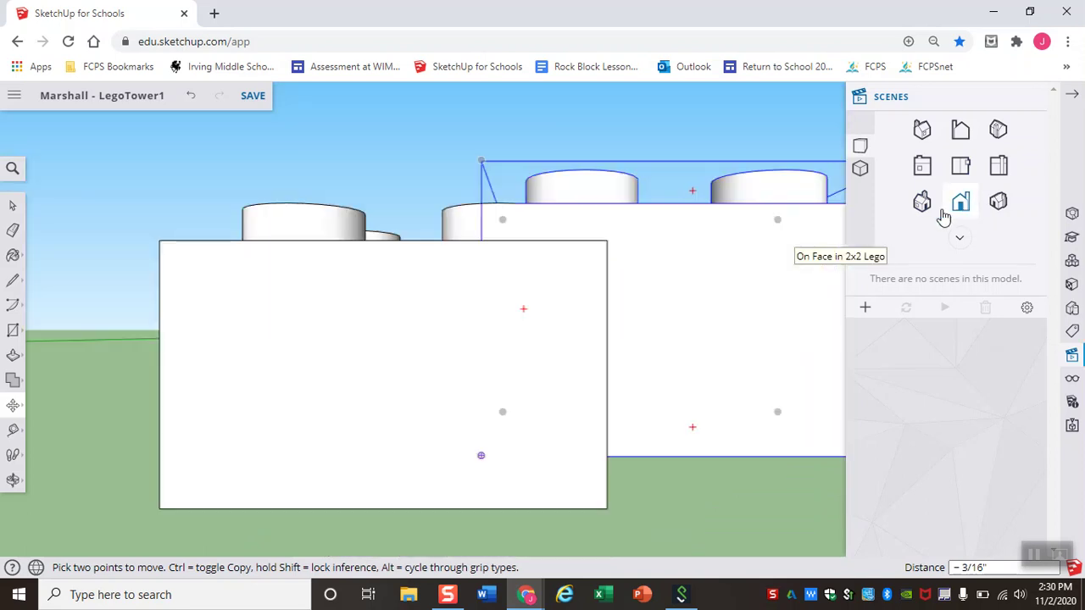
left_click(483, 204)
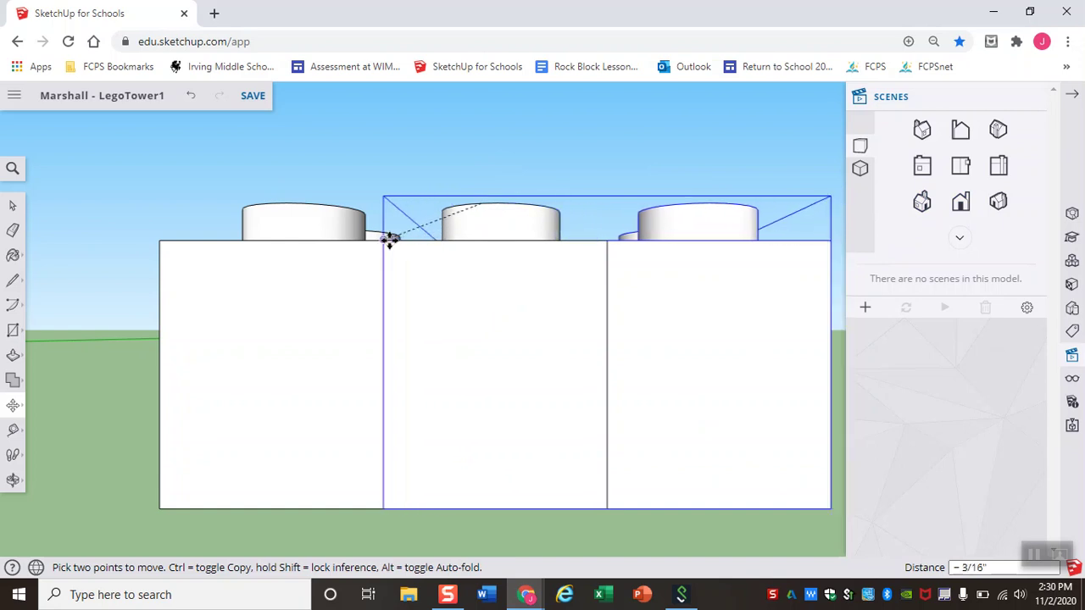
left_click(388, 241)
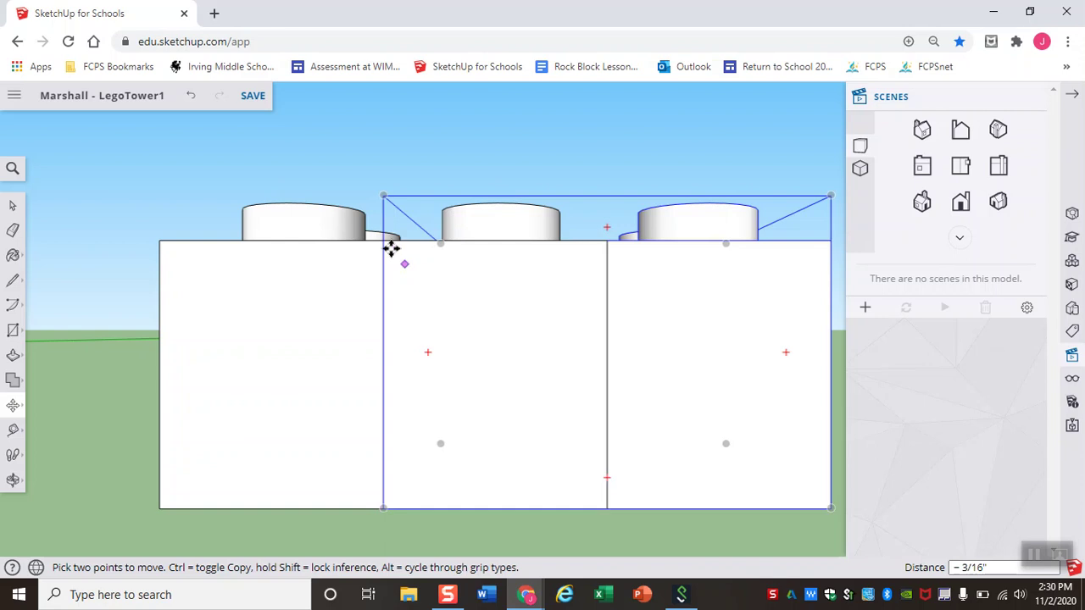
middle_click_drag(443, 162, 530, 404)
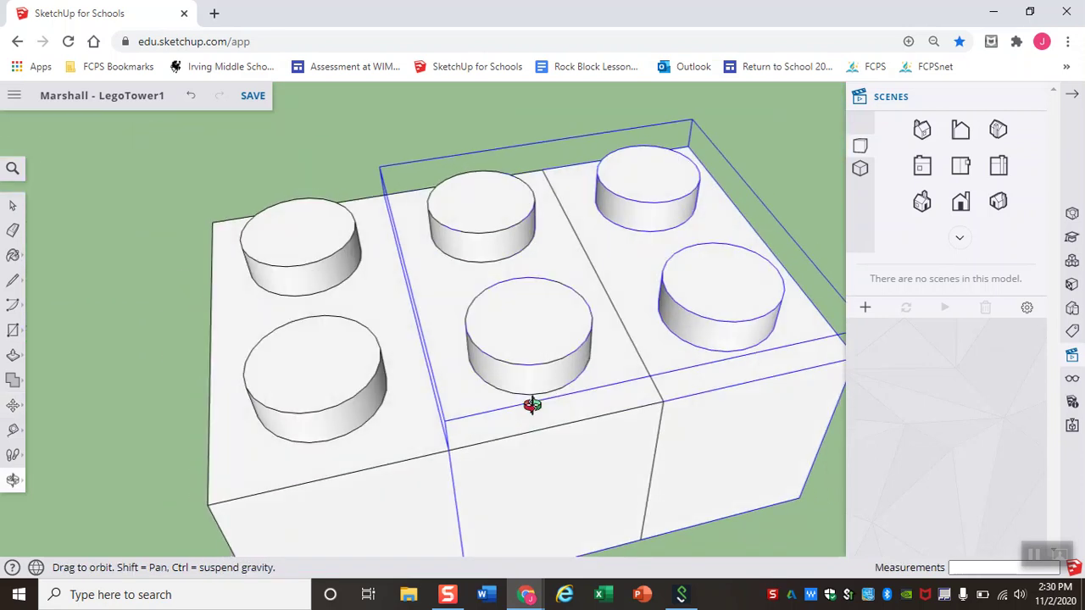
left_click(959, 169)
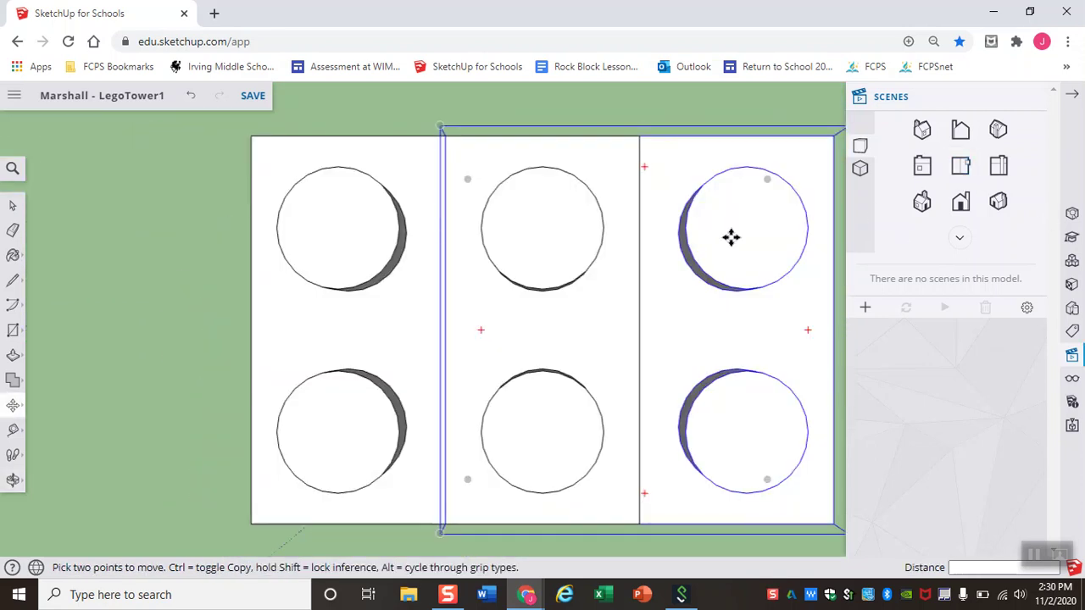
left_click(963, 212)
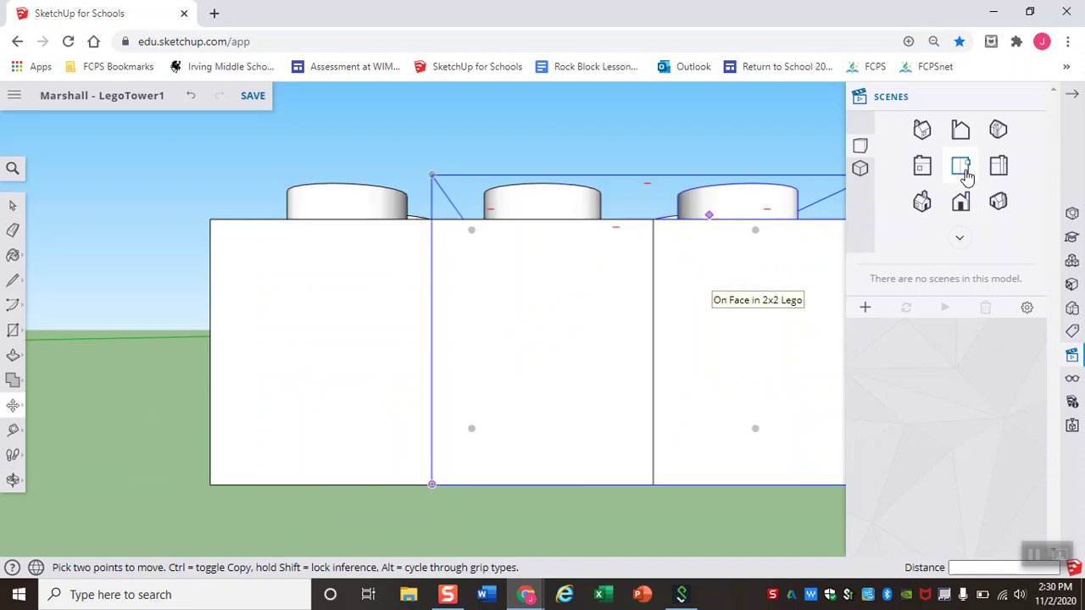
left_click(922, 202)
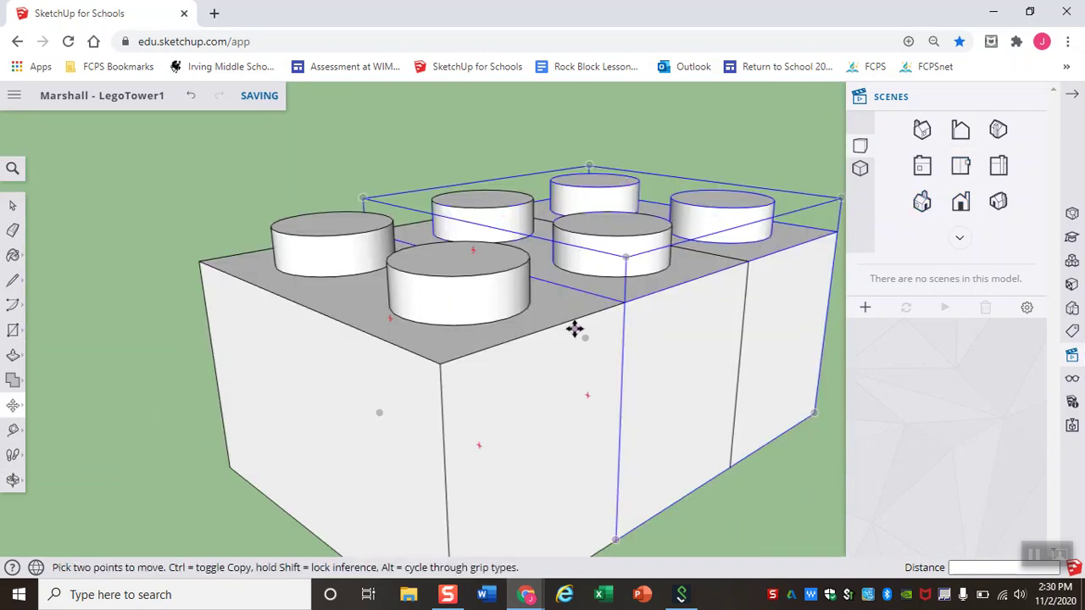
scroll(574, 327, "down", 3)
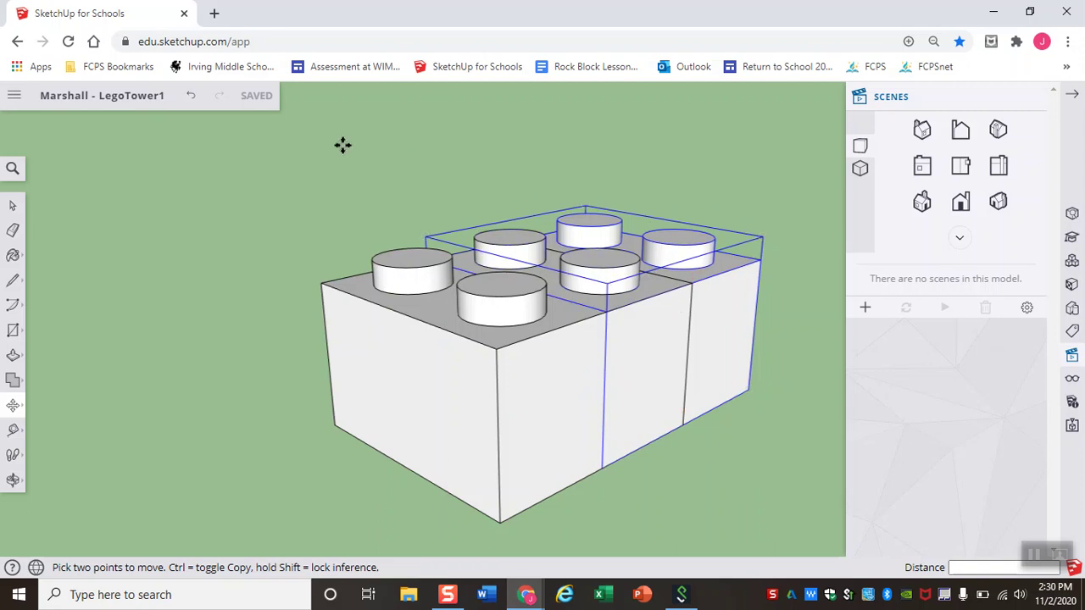
Step: Use Solid Tools Subtract to cut the left brick from the overlapping one, leaving a two-stud brick
left_click(13, 206)
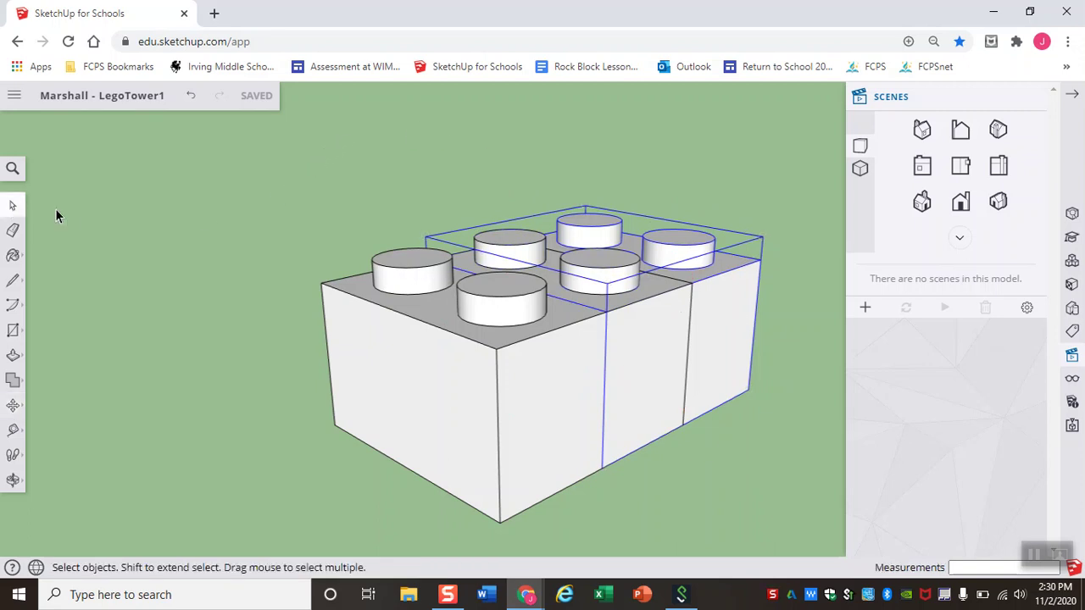
left_click(174, 200)
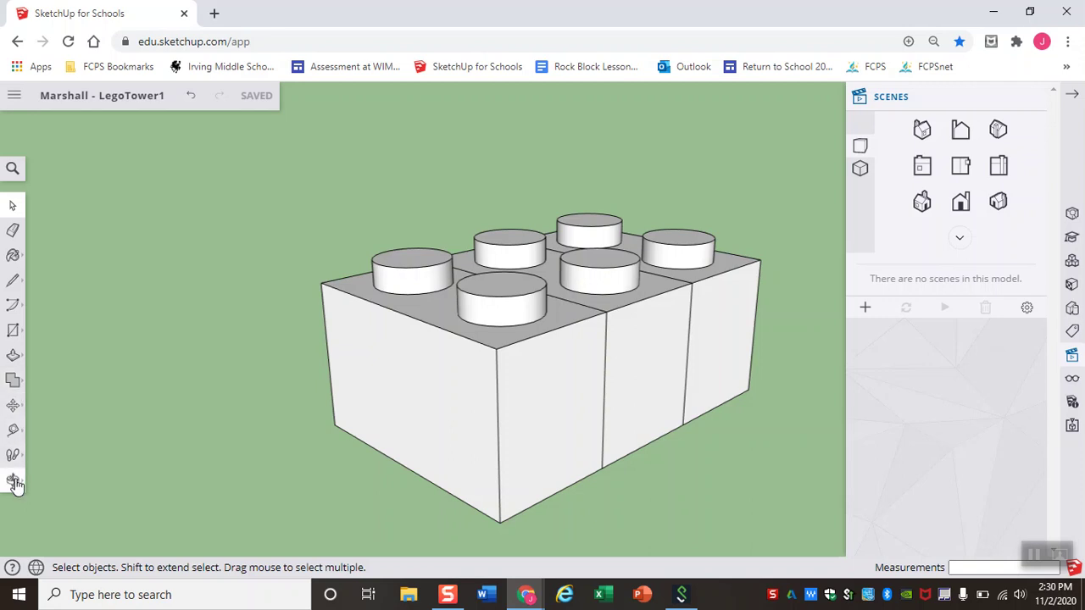
left_click(12, 383)
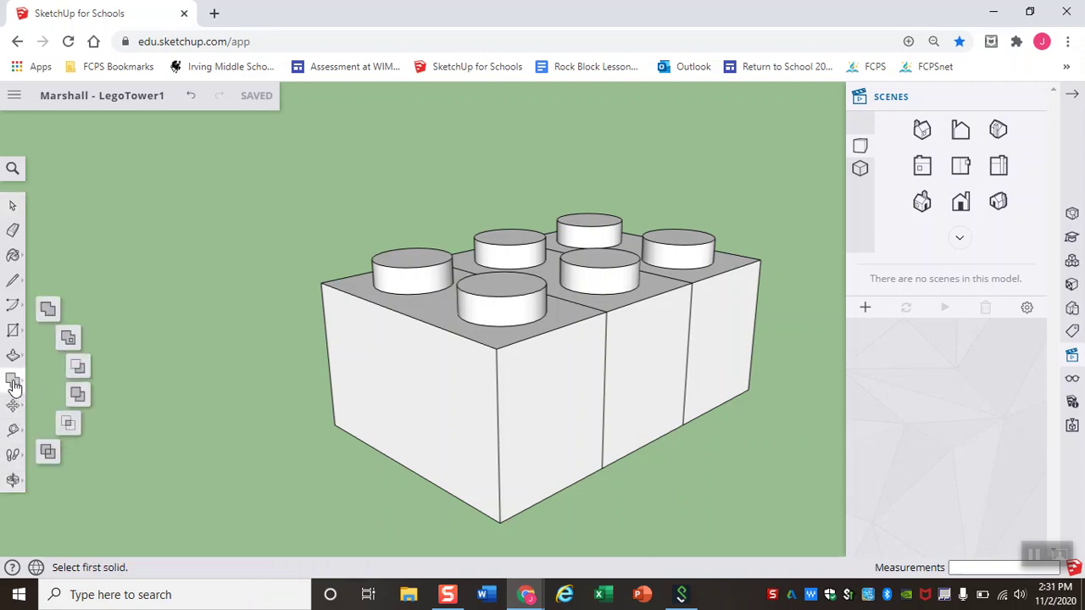
left_click(78, 369)
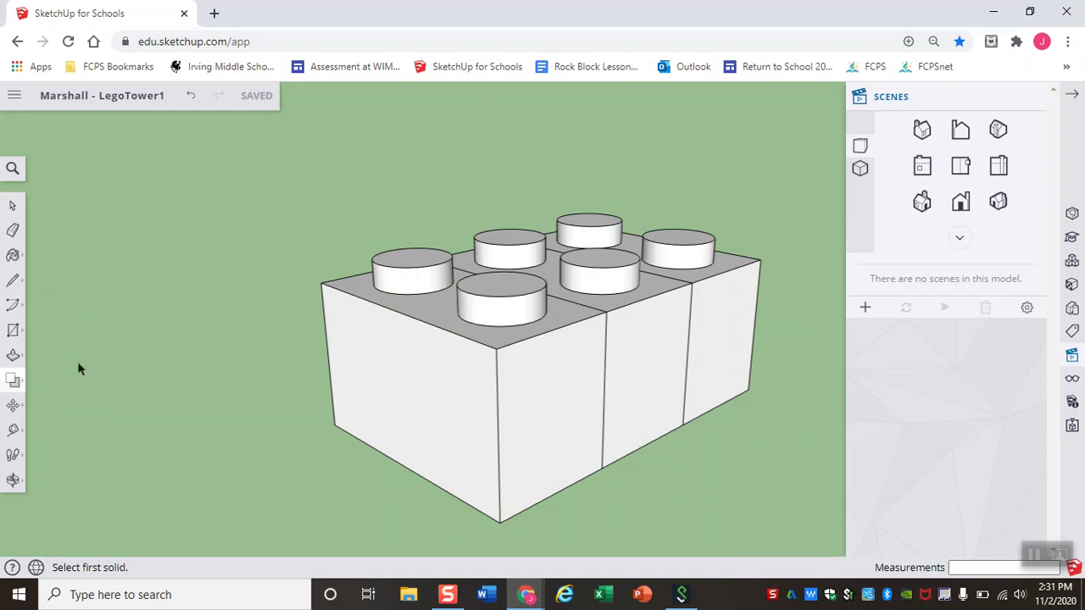
left_click(425, 351)
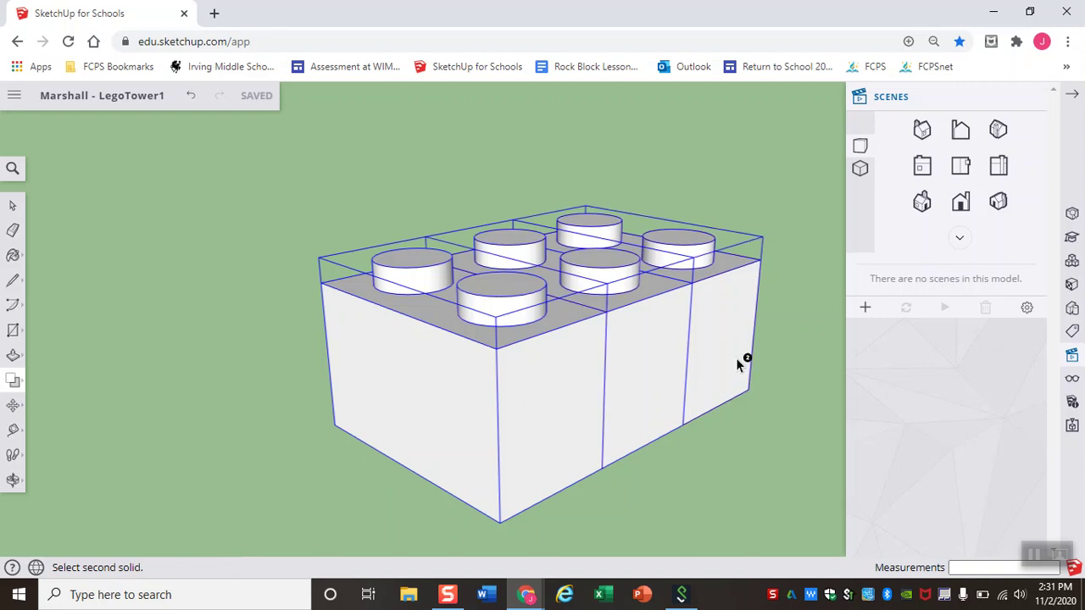
left_click(719, 309)
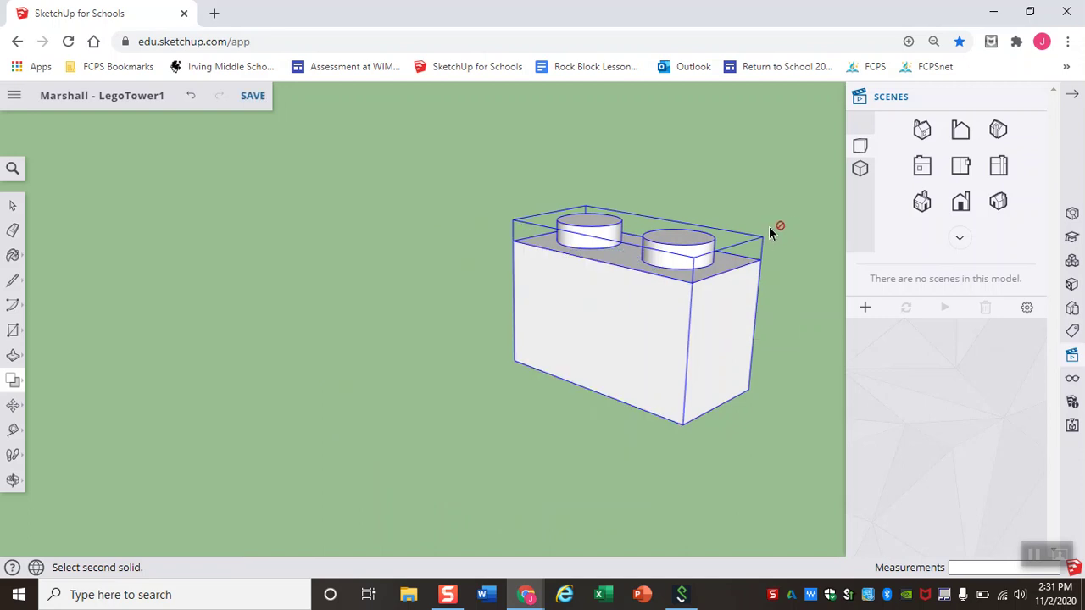
middle_click_drag(764, 201, 471, 275)
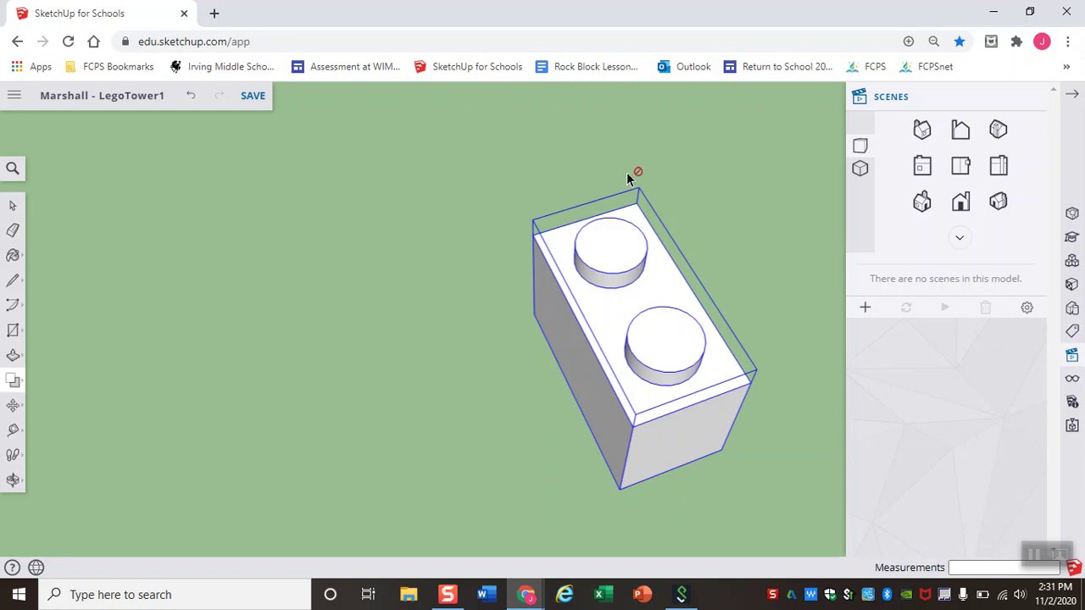
key("space")
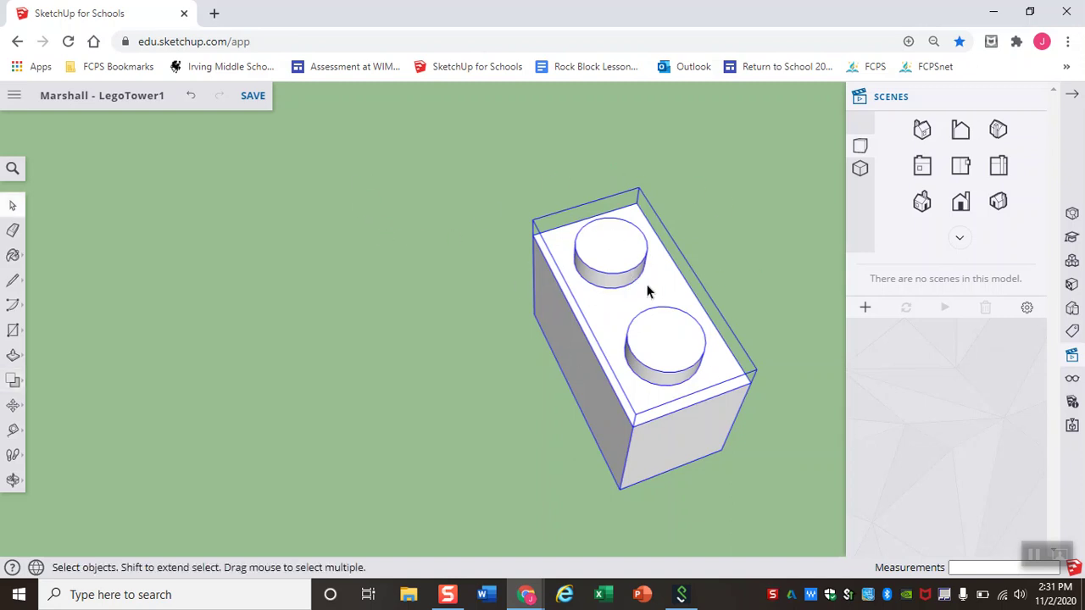
scroll(648, 308, "down", 5)
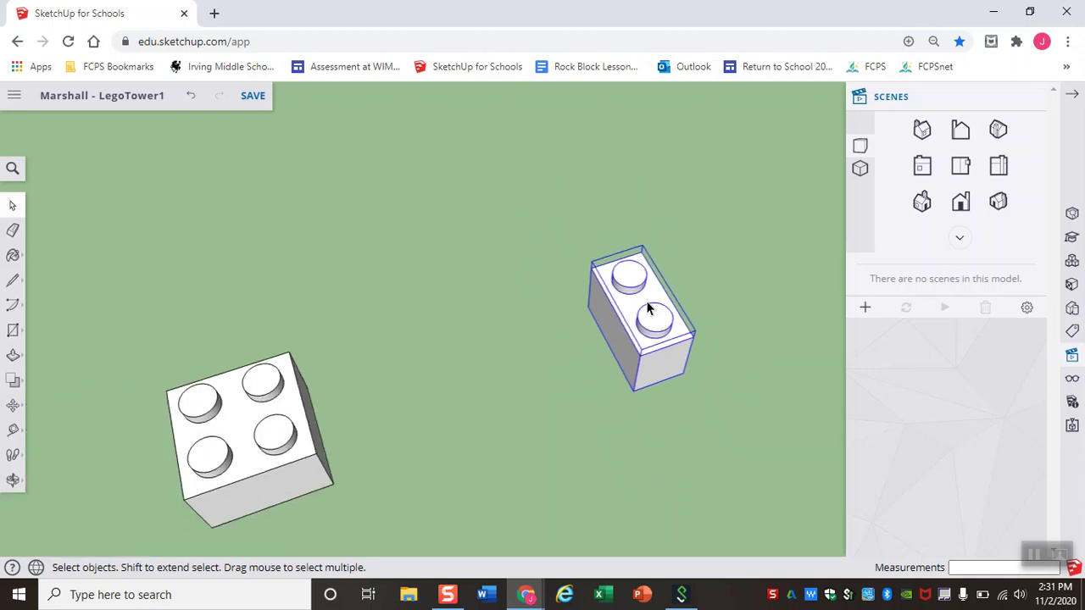
Step: Move the 2x1 brick beside the 2x2 brick and save the model
key("m")
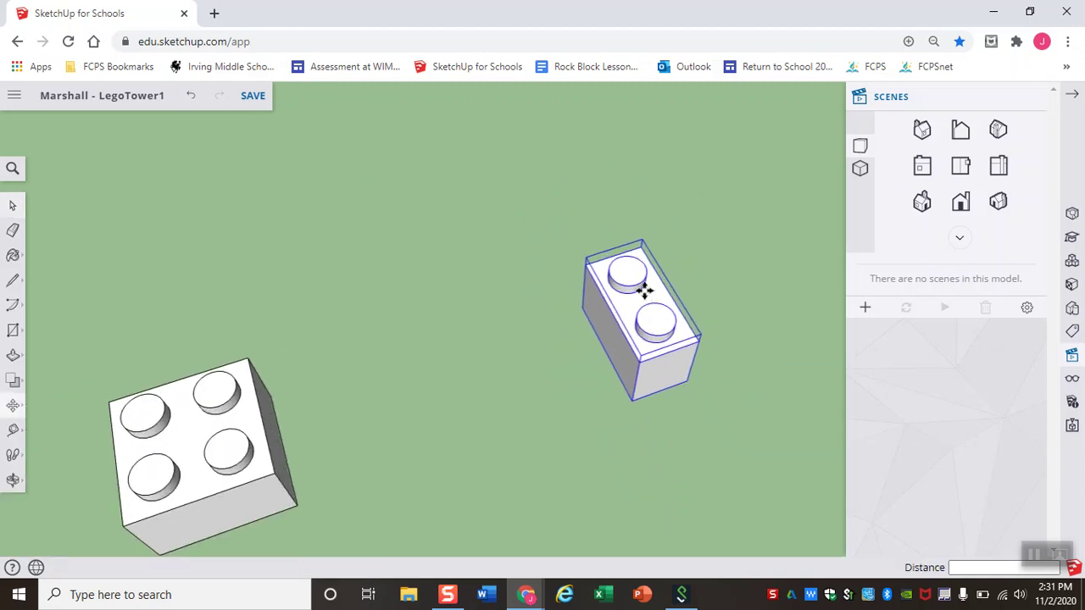
left_click(641, 289)
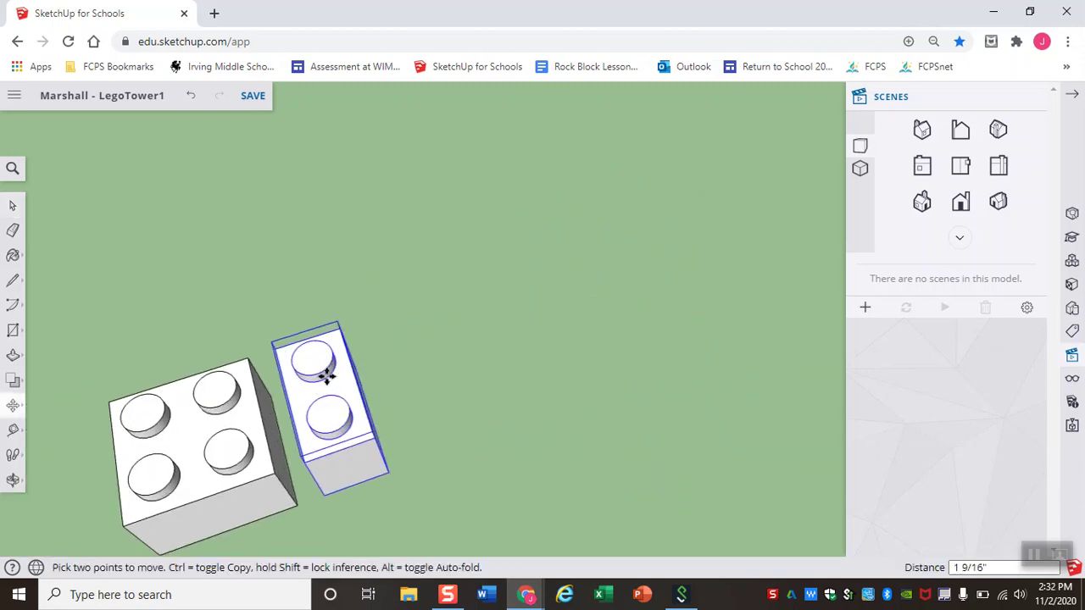
left_click(326, 375)
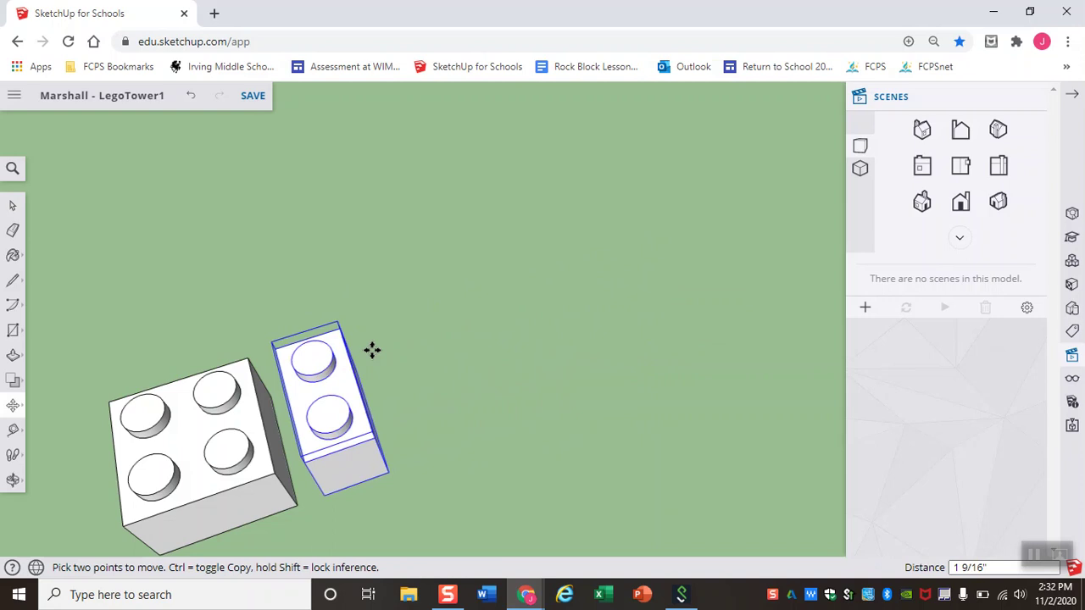
left_click(256, 100)
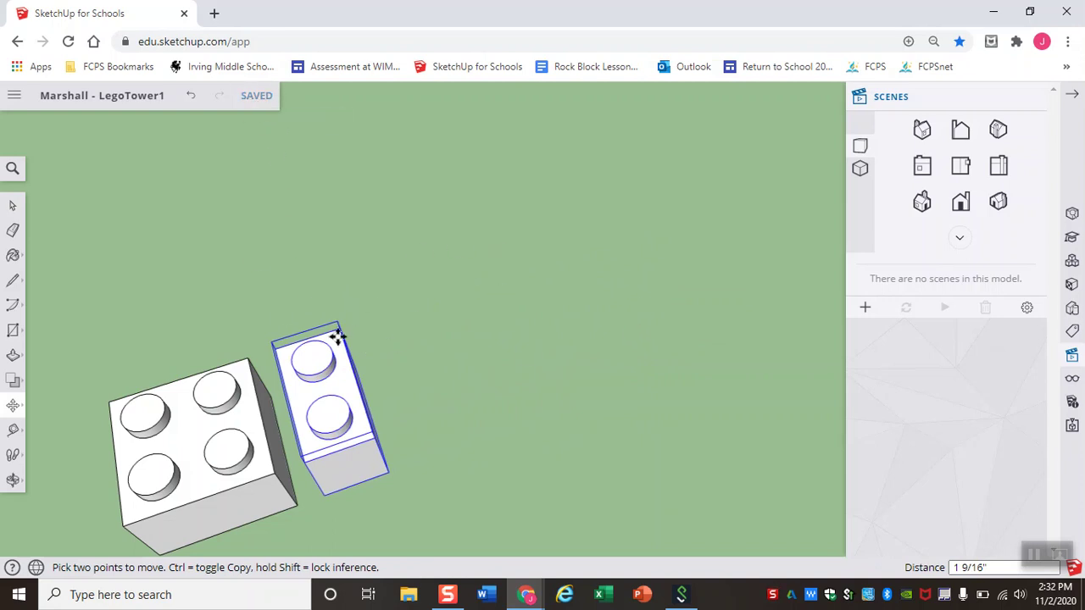
Step: Orbit around both bricks to inspect them, finishing in Front view
middle_click_drag(199, 303, 252, 223)
middle_click_drag(172, 325, 188, 204)
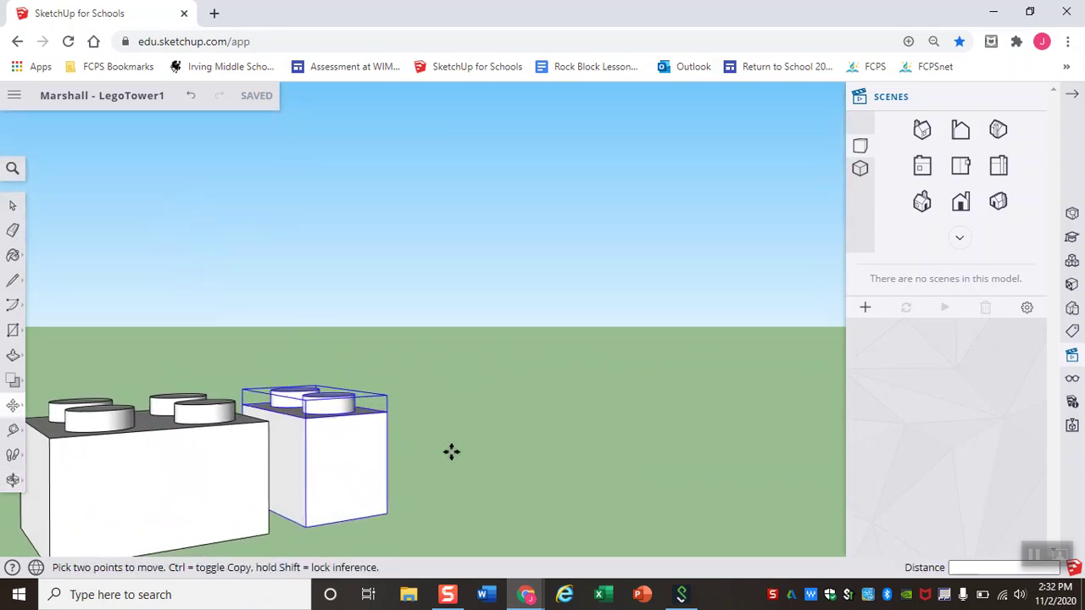
middle_click_drag(451, 452, 577, 388)
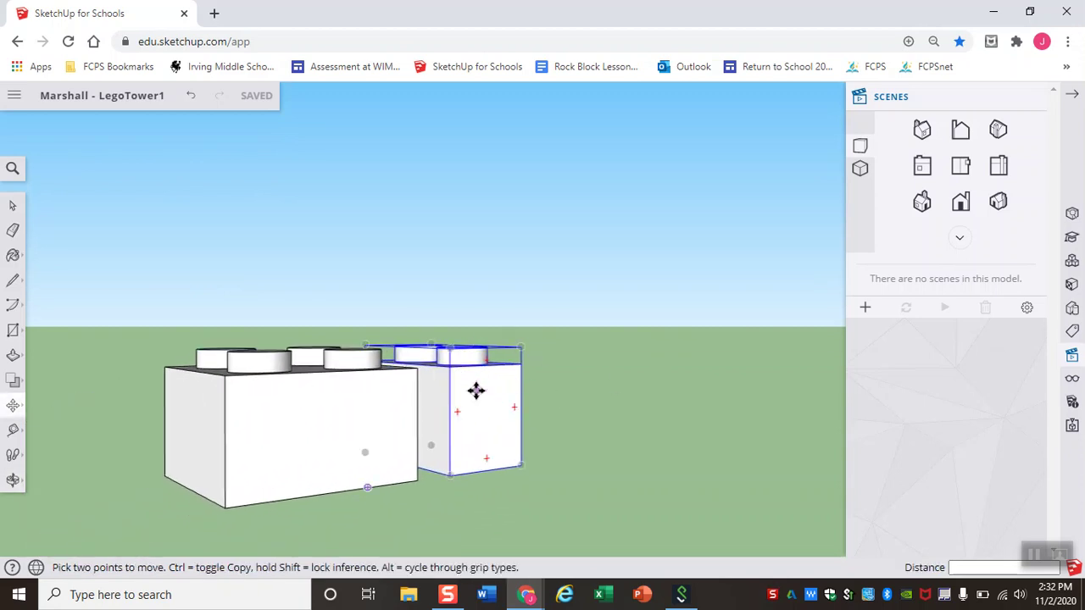
middle_click_drag(683, 394, 407, 473)
middle_click_drag(660, 339, 625, 385)
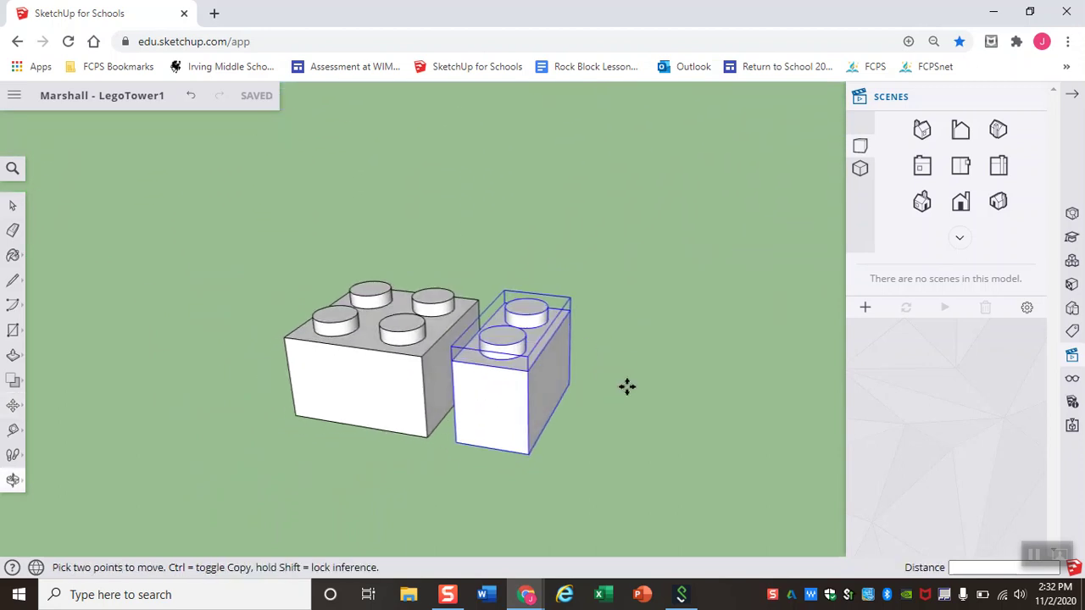
left_click(961, 206)
Step: Snap the 2x1 brick's corner onto the 2x2 brick's corner so it overlaps half its footprint
left_click(961, 167)
left_click(923, 201)
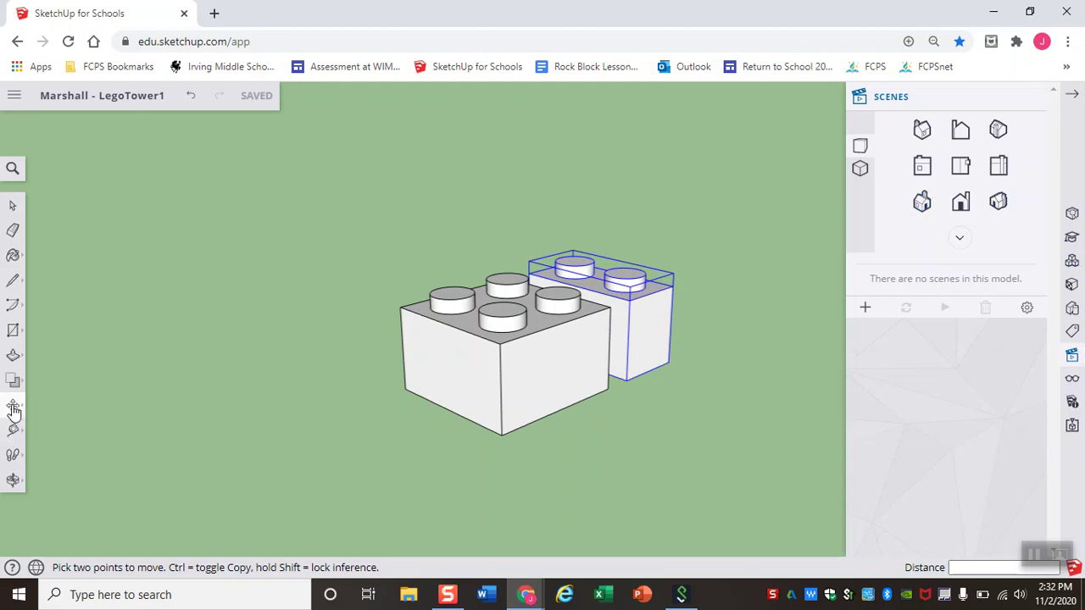
left_click(629, 298)
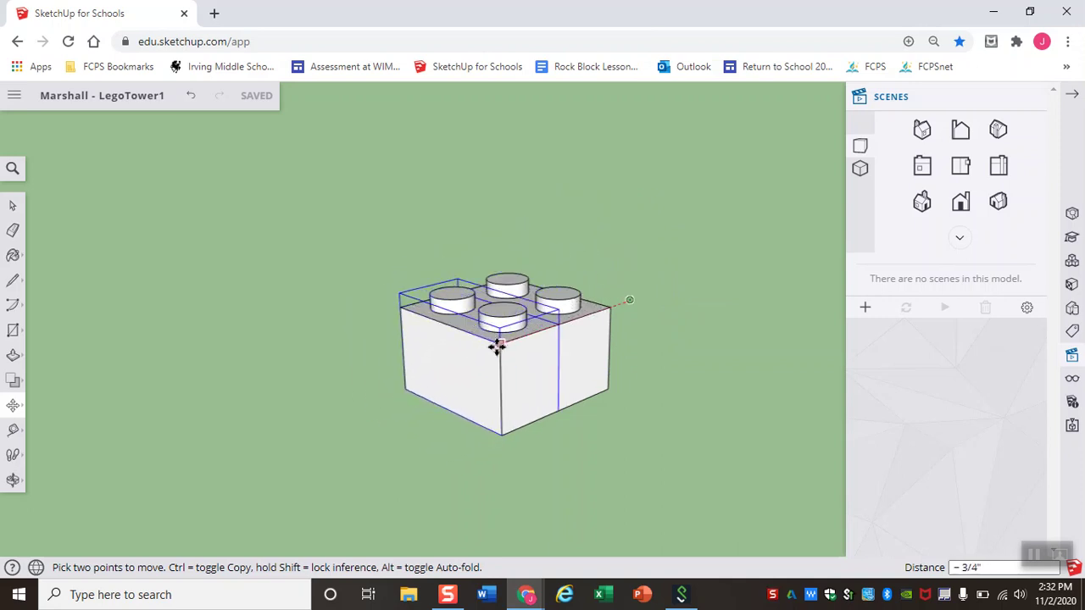
left_click(499, 345)
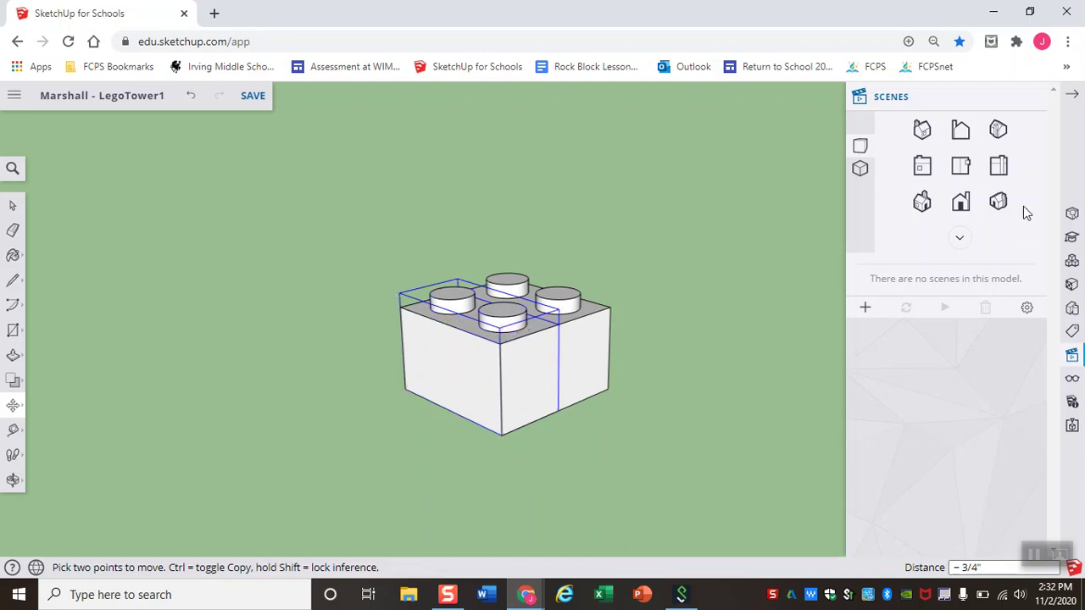
left_click(961, 203)
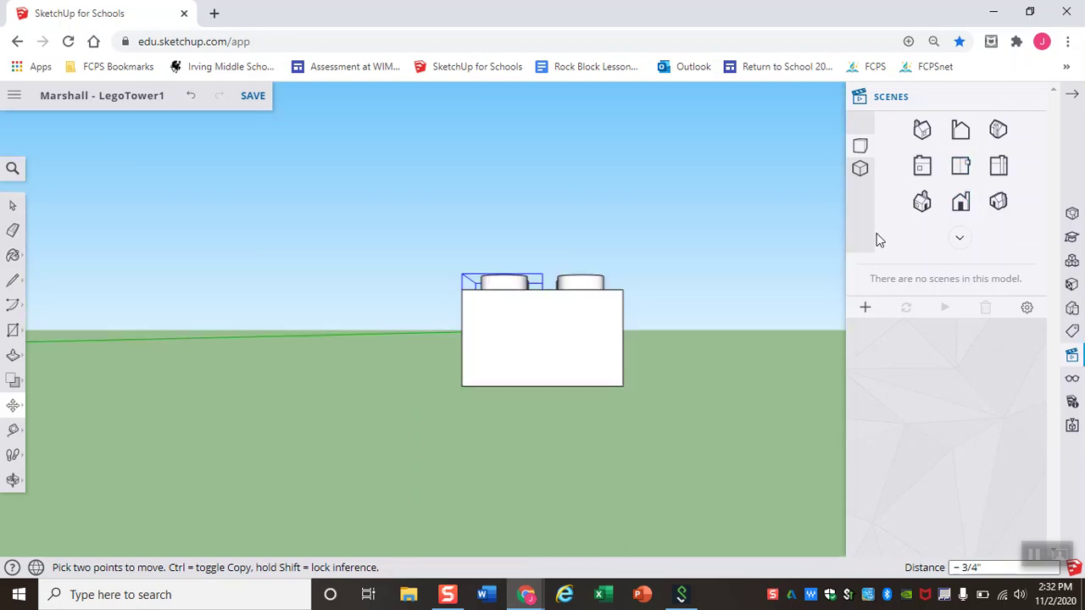
Step: Raise the 2x1 brick along the blue axis onto the top of the 2x2 brick
left_click(455, 283)
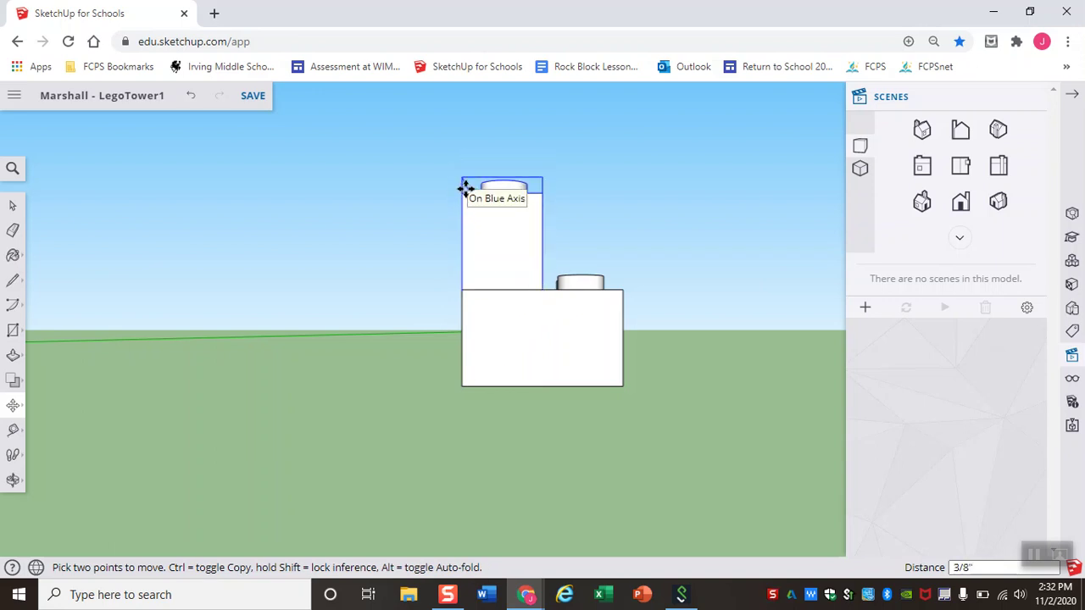
left_click(465, 188)
scroll(540, 256, "up", 3)
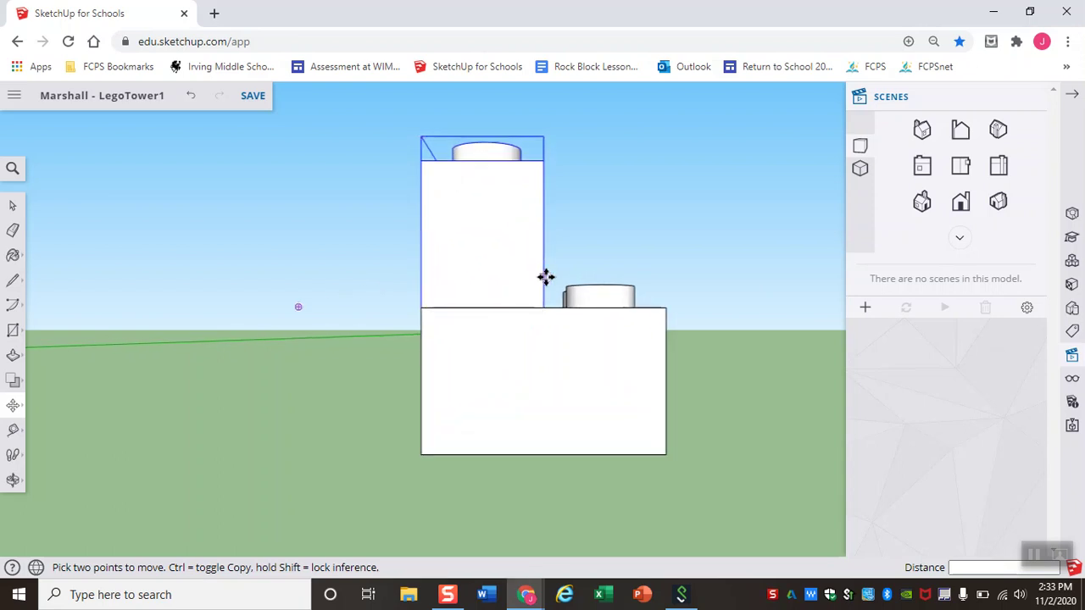
left_click(545, 278)
left_click(567, 274)
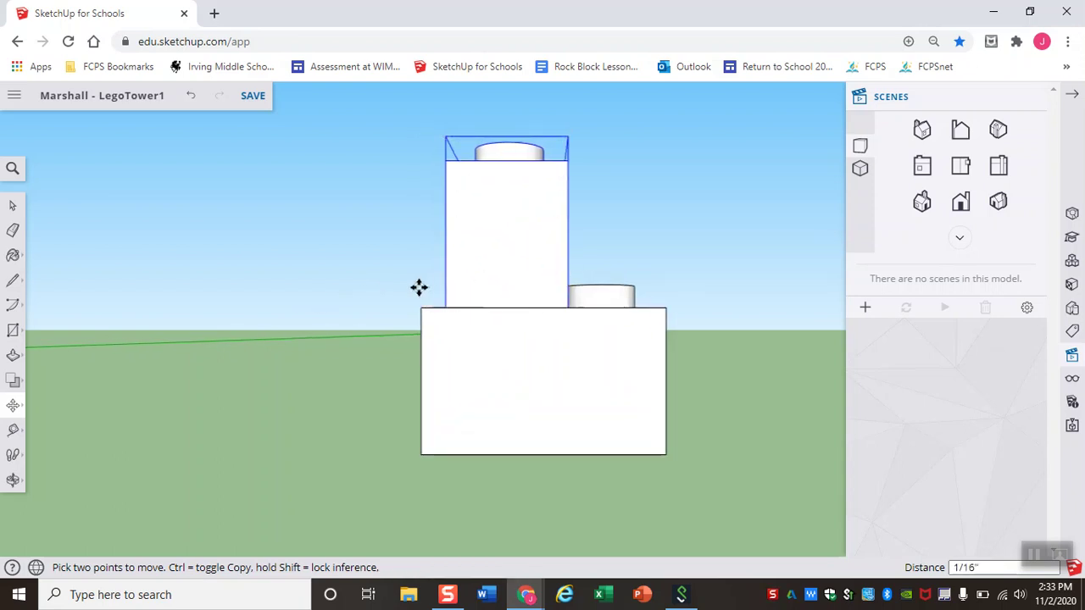
scroll(419, 287, "up", 3)
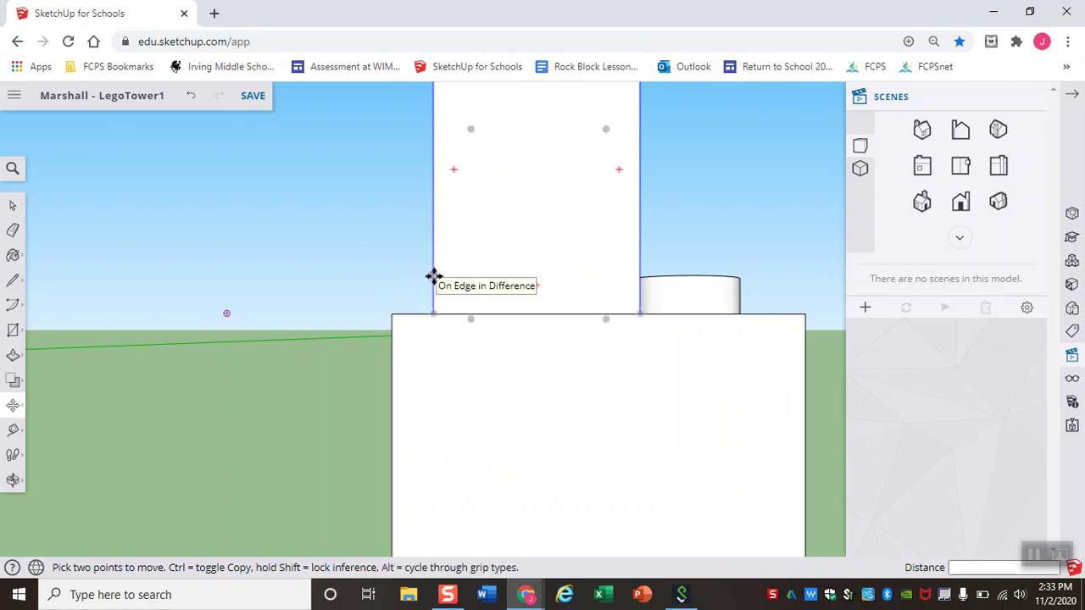
scroll(433, 280, "up", 2)
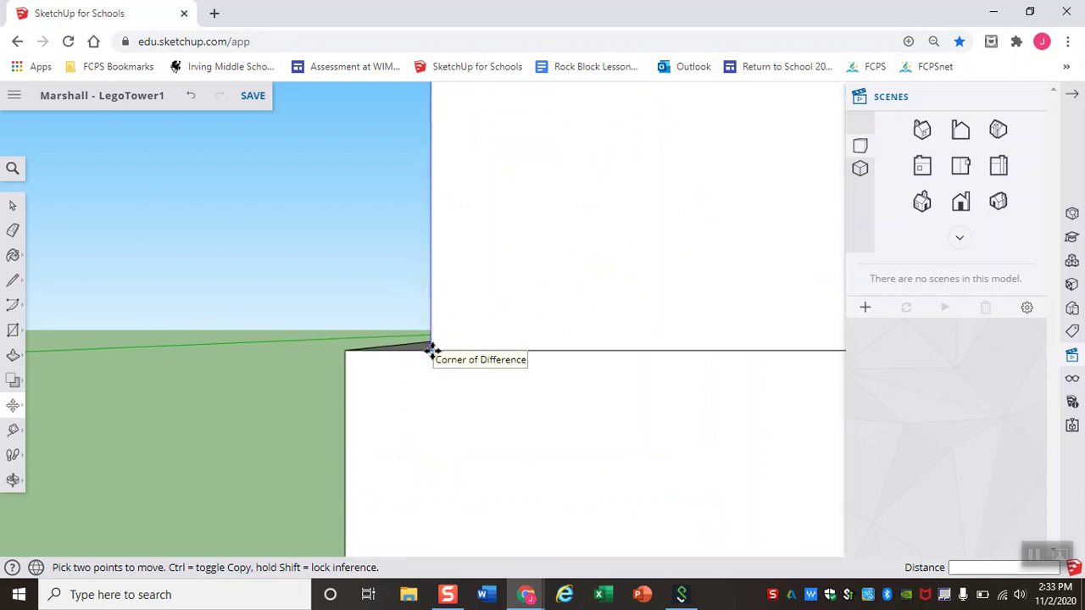
Step: Shift the upper brick along red until it sits flush with the base's left edge
left_click(432, 349)
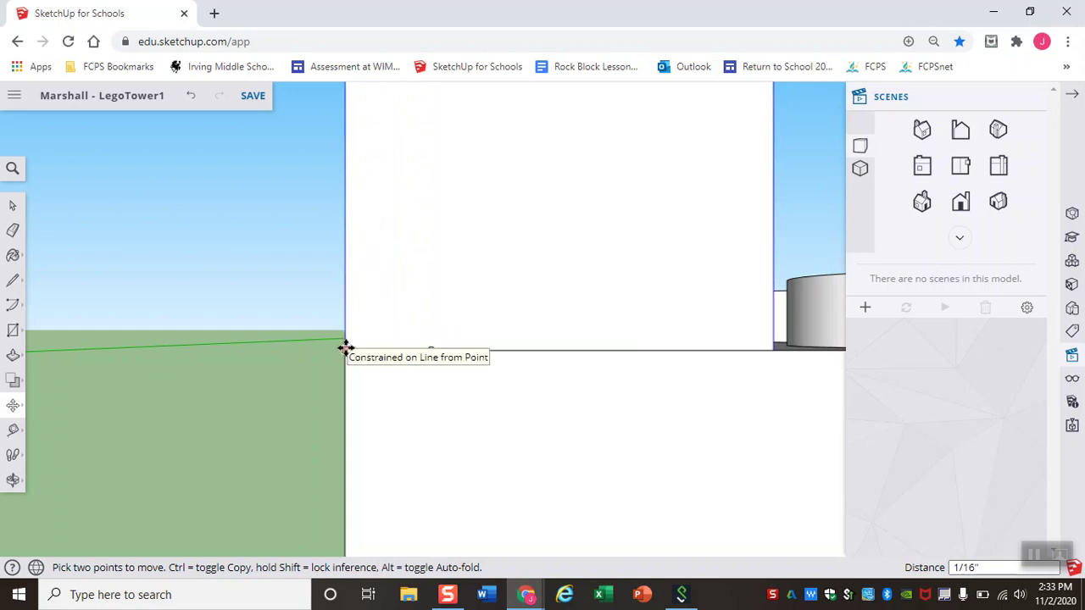
left_click(345, 347)
scroll(346, 341, "down", 3)
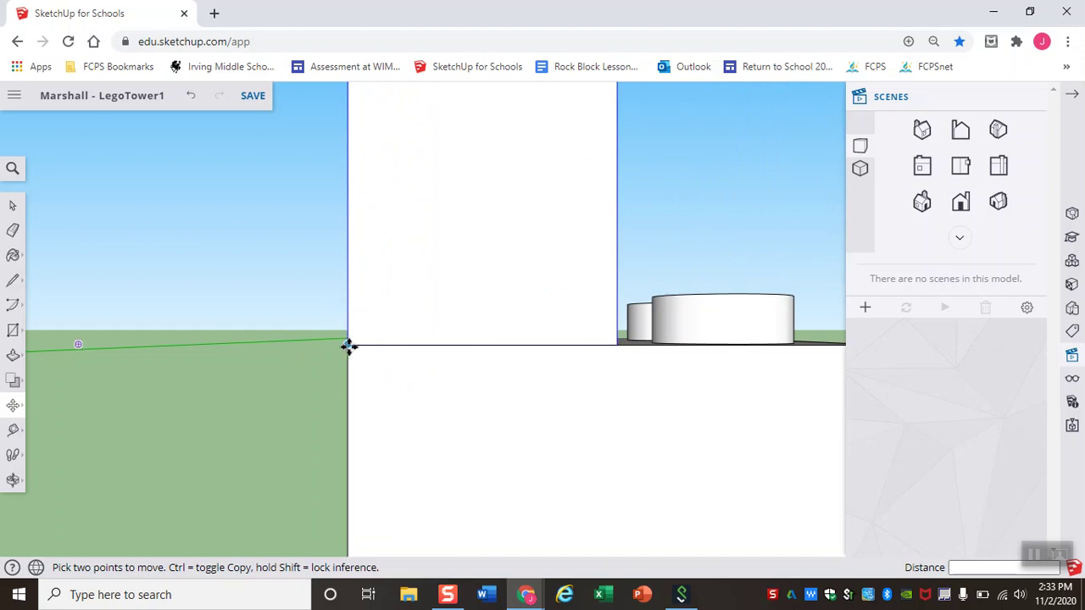
left_click(352, 338)
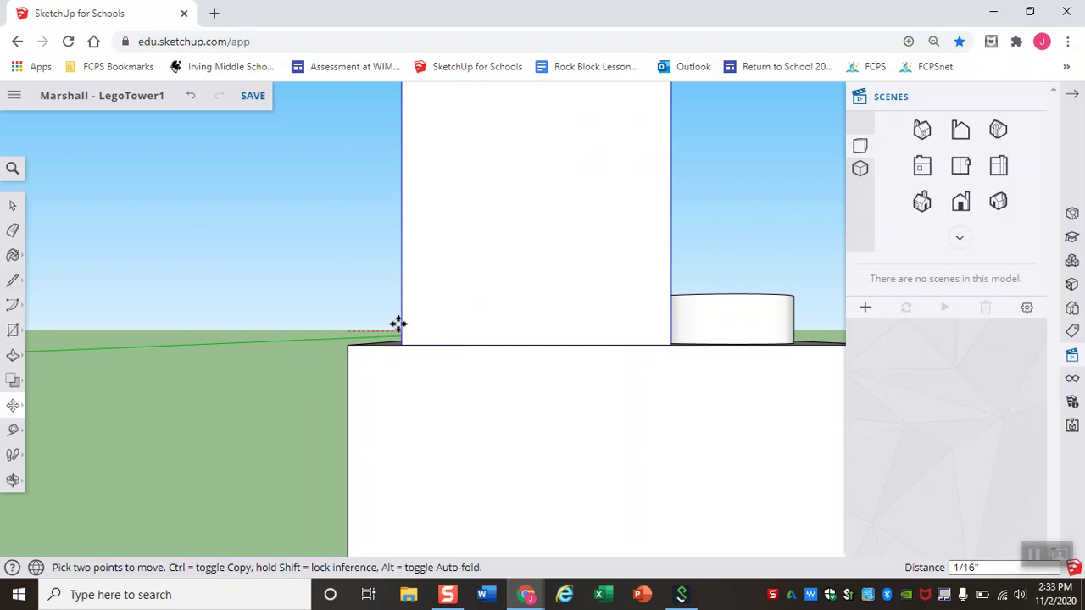
left_click(402, 335)
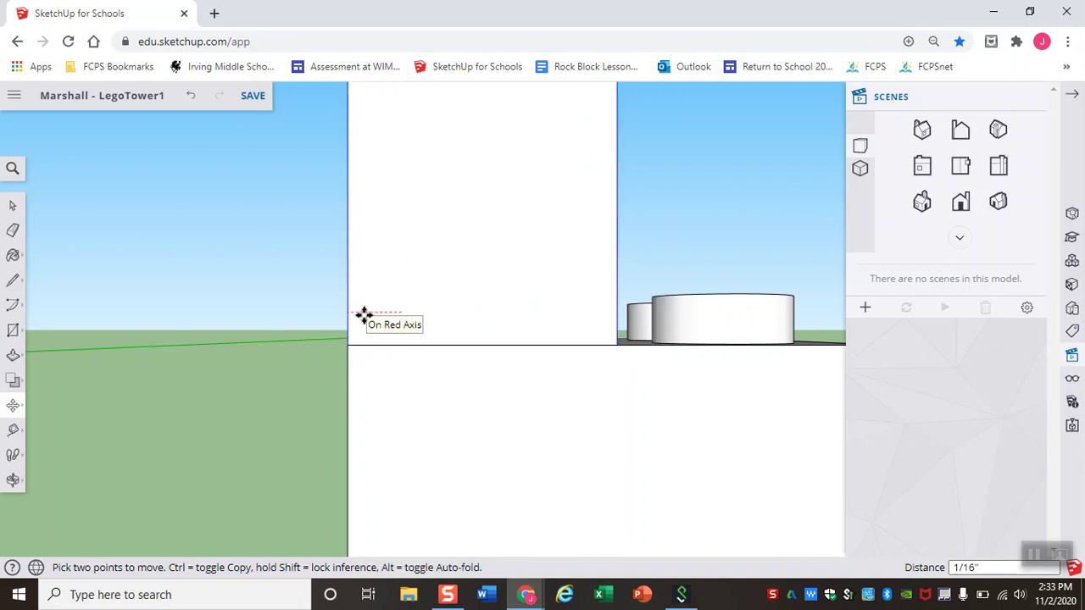
left_click(353, 315)
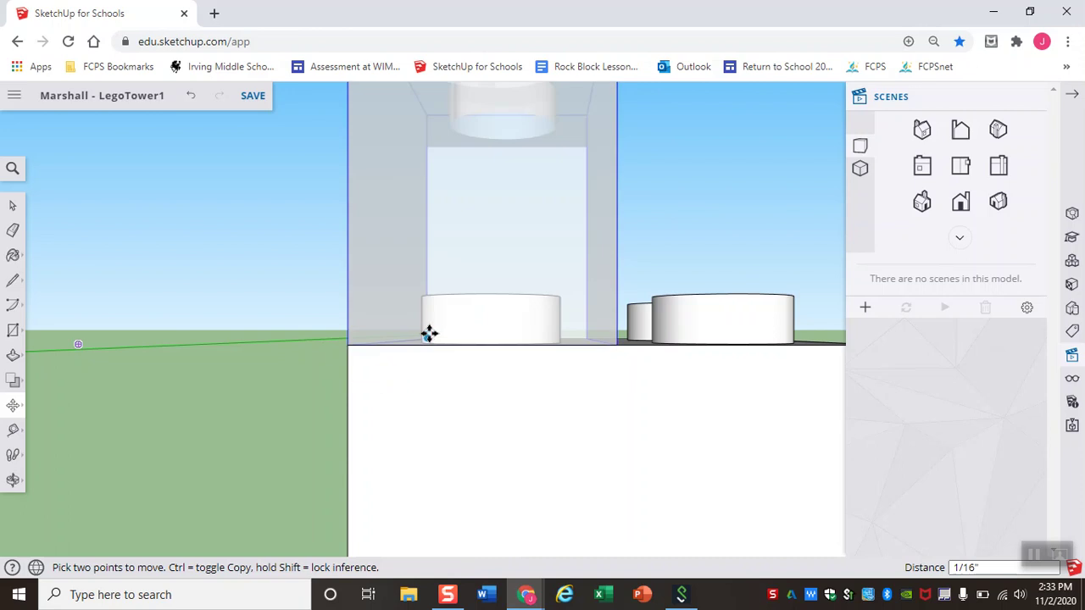
scroll(762, 267, "down", 4)
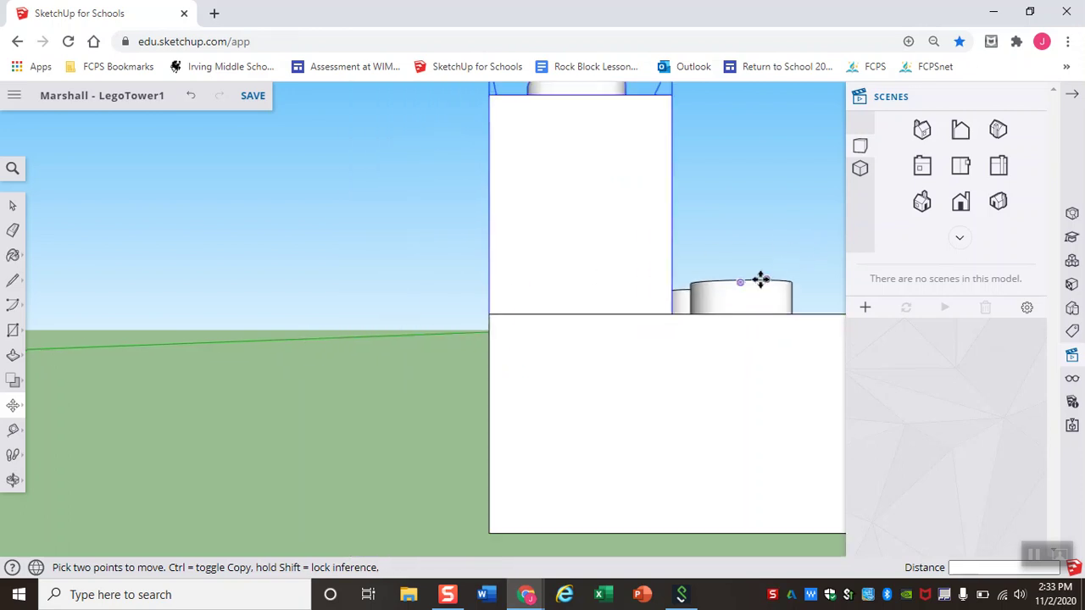
left_click(922, 202)
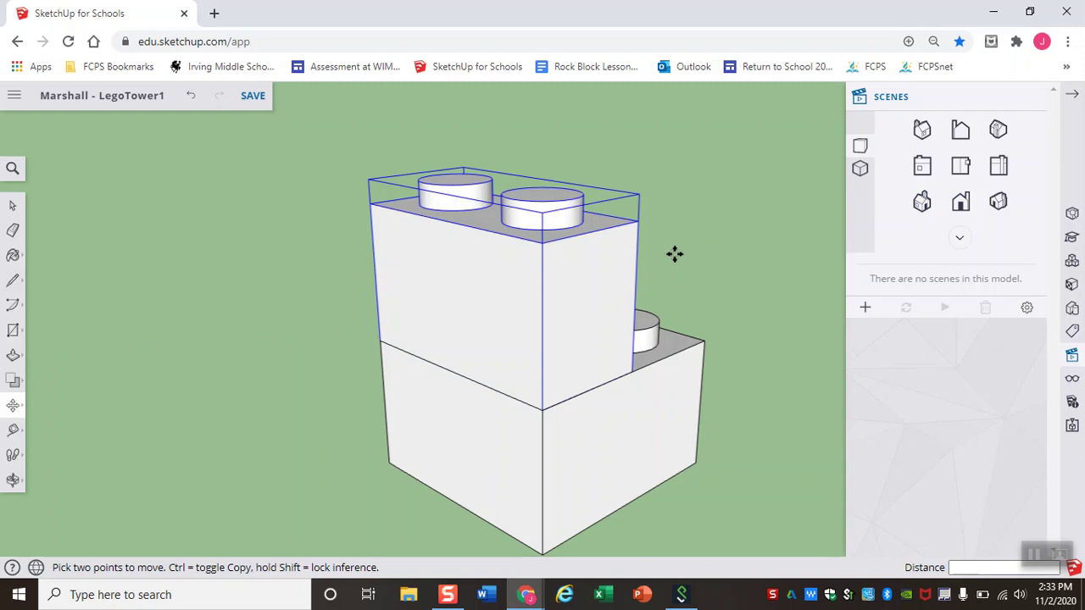
Step: Deselect the upper brick and save the finished LegoTower1 model
key("Escape")
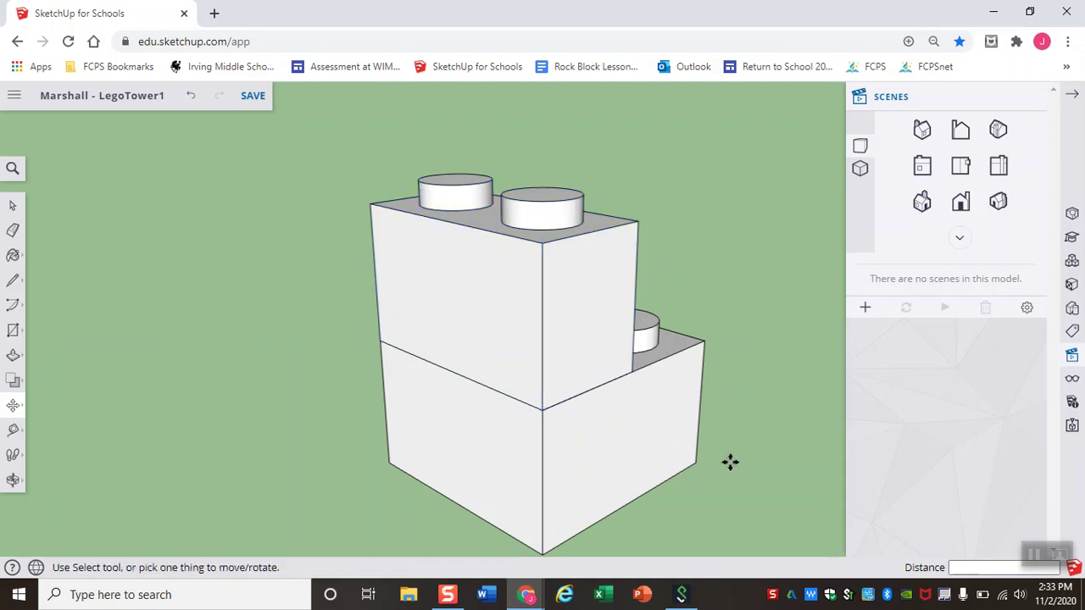
key("space")
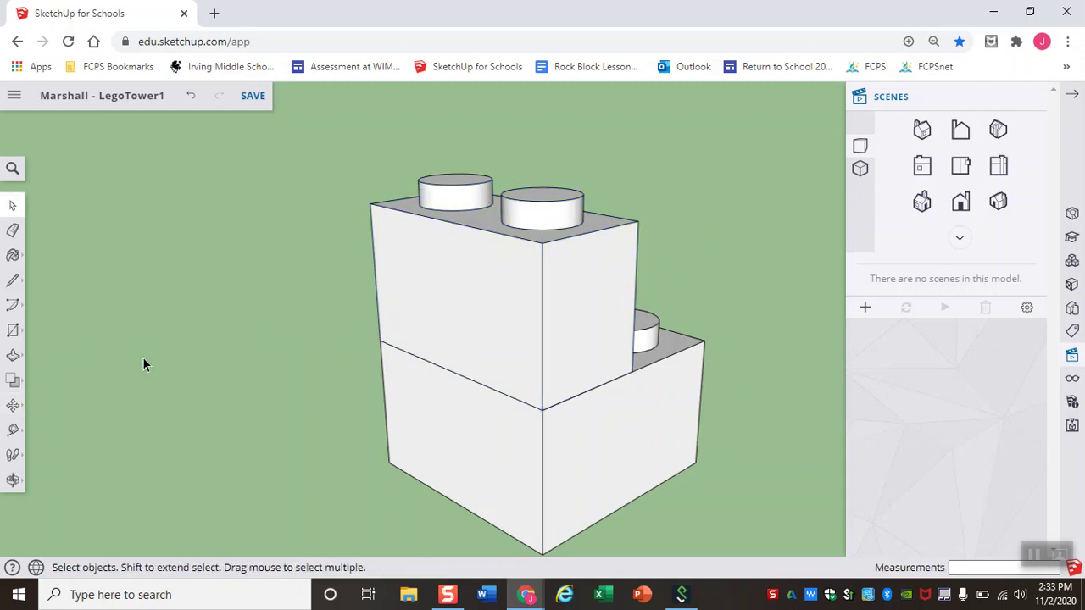
left_click(254, 95)
middle_click_drag(547, 340, 652, 383)
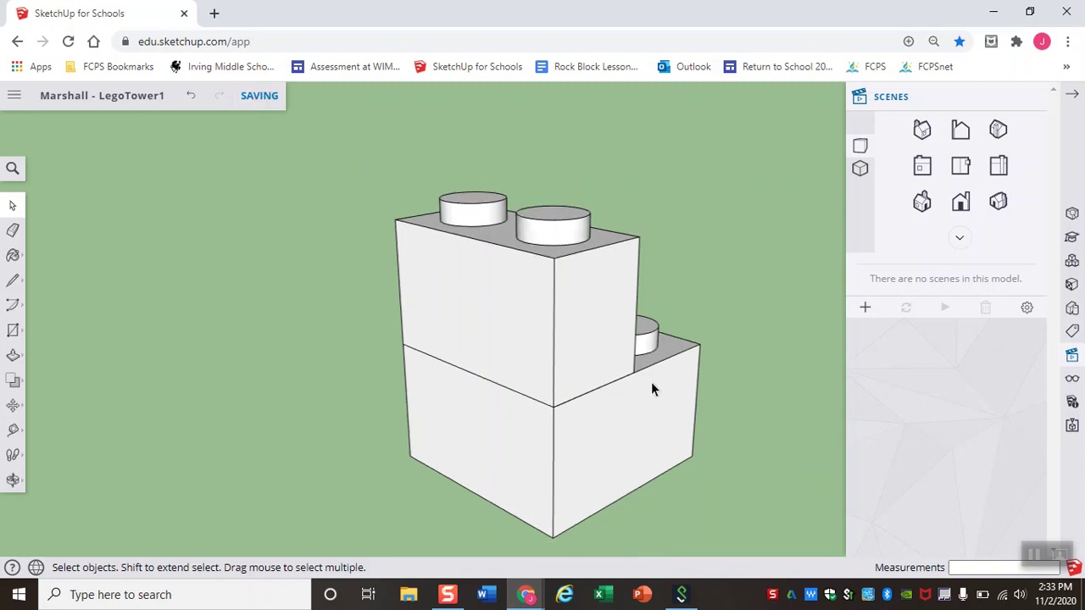